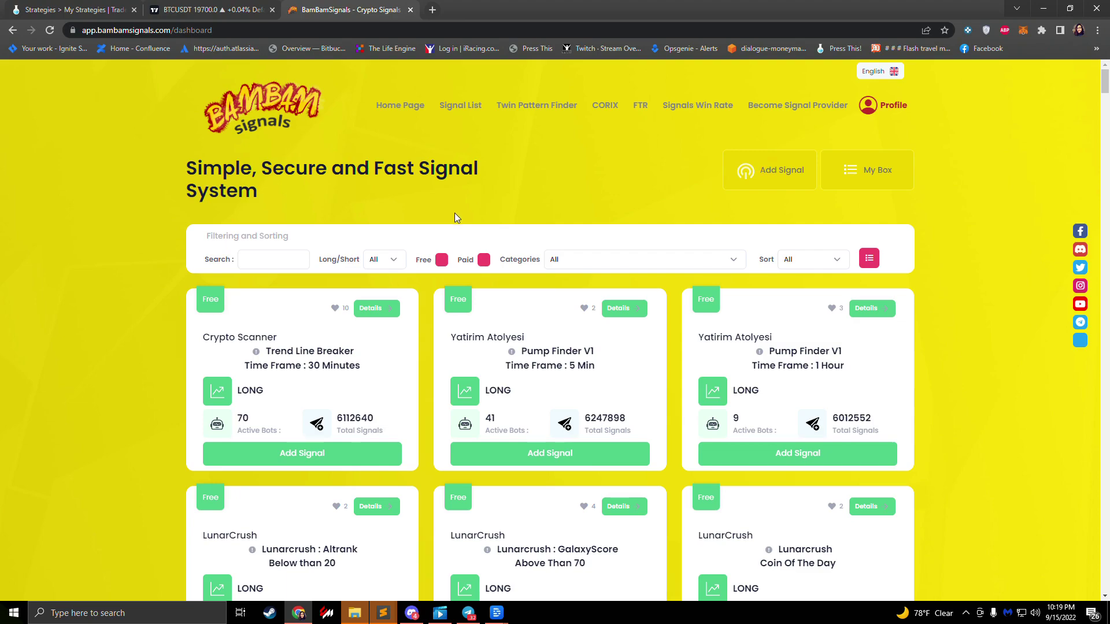
Step: Scroll the BamBamSignals bot-group page to review the running BBS-DCA(v1) bots' gains and deals
scroll(405, 253, "down", 9)
scroll(405, 257, "down", 15)
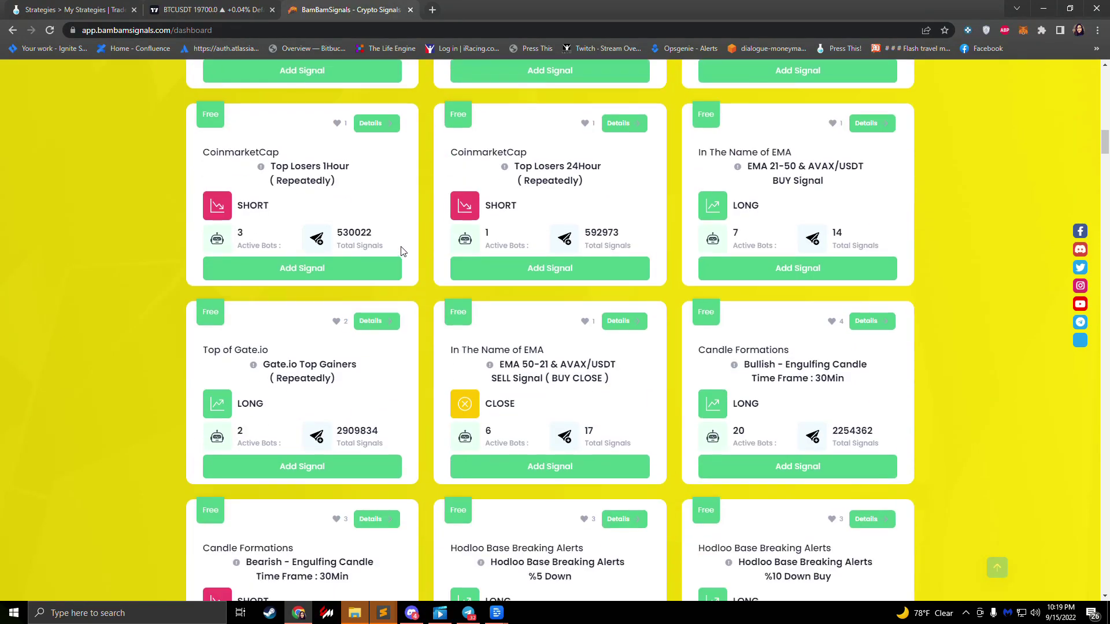
scroll(622, 428, "up", 20)
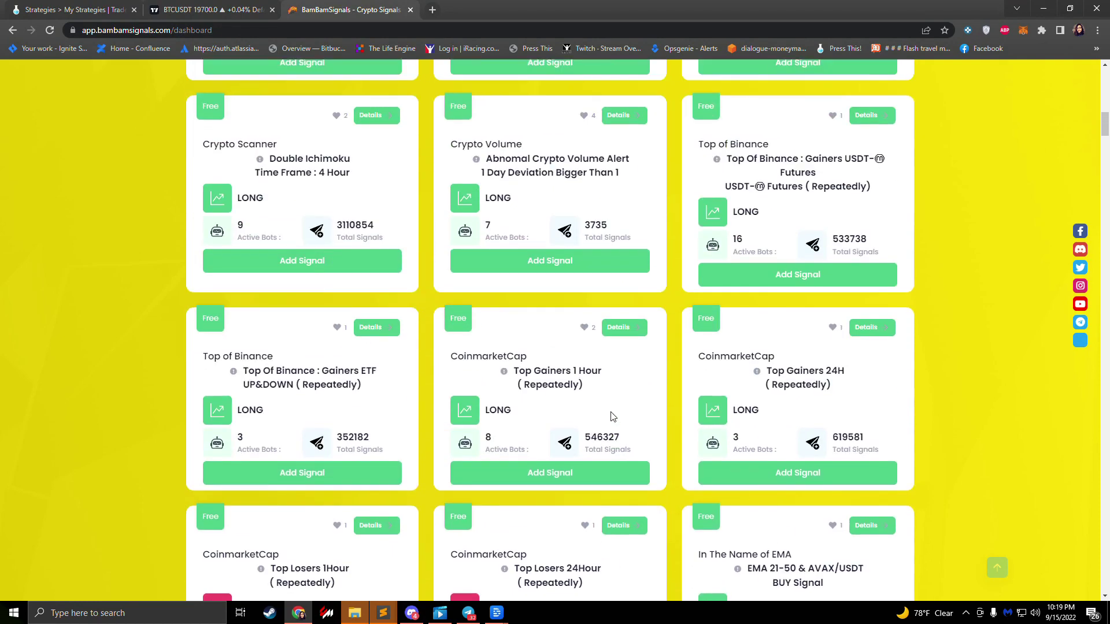
scroll(612, 416, "up", 2)
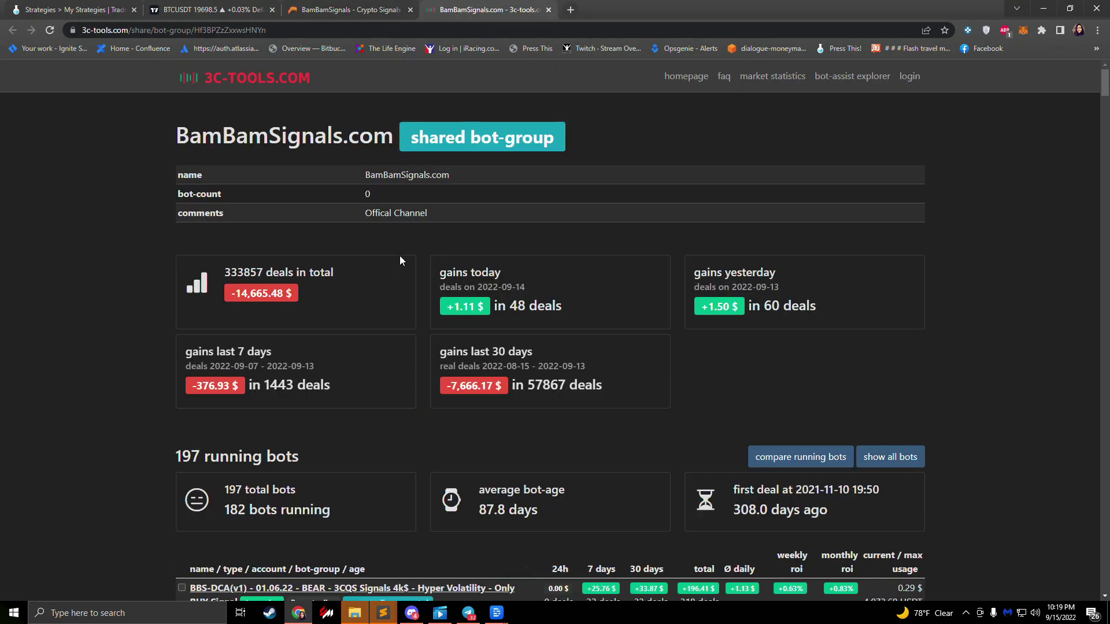
scroll(399, 258, "down", 4)
scroll(399, 258, "down", 4)
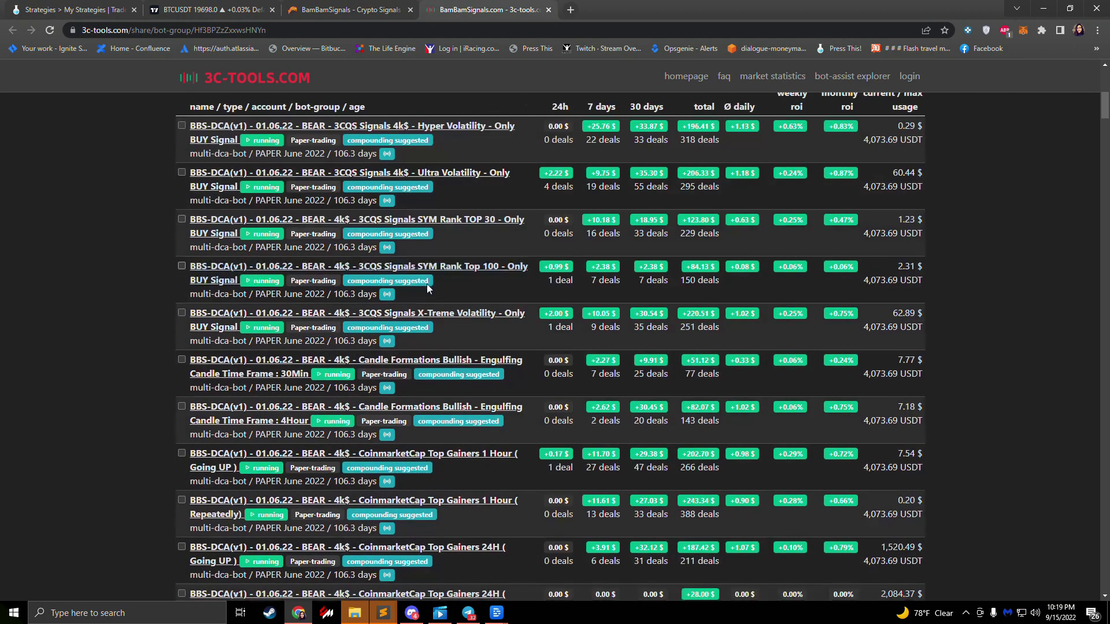
scroll(543, 380, "down", 2)
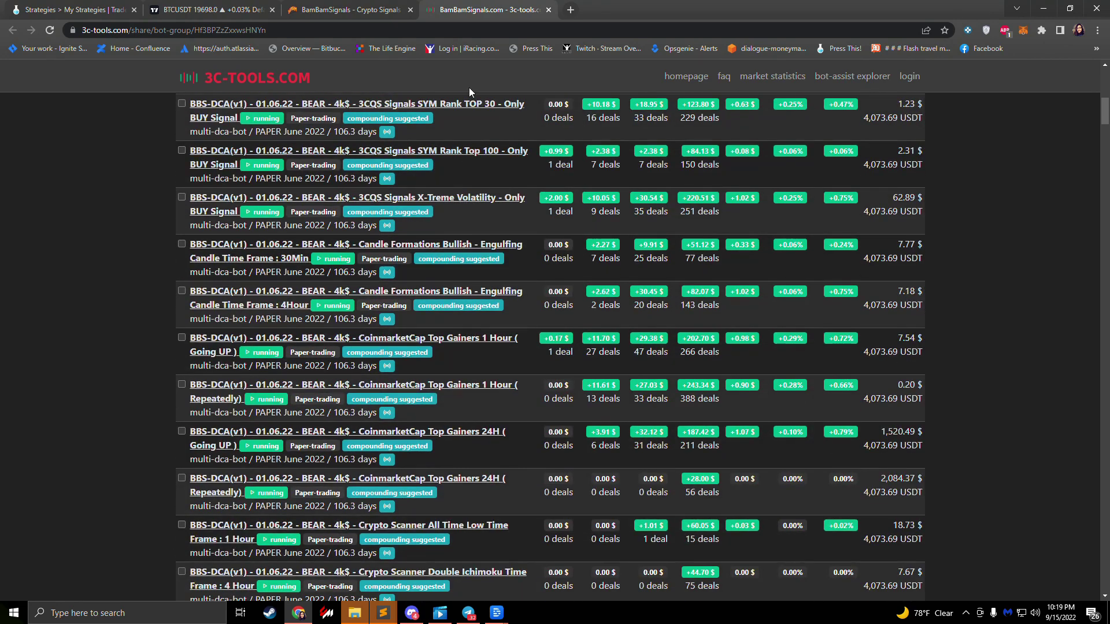
Step: Back in BamBam Signals, start a new signal and give it a name
left_click(338, 13)
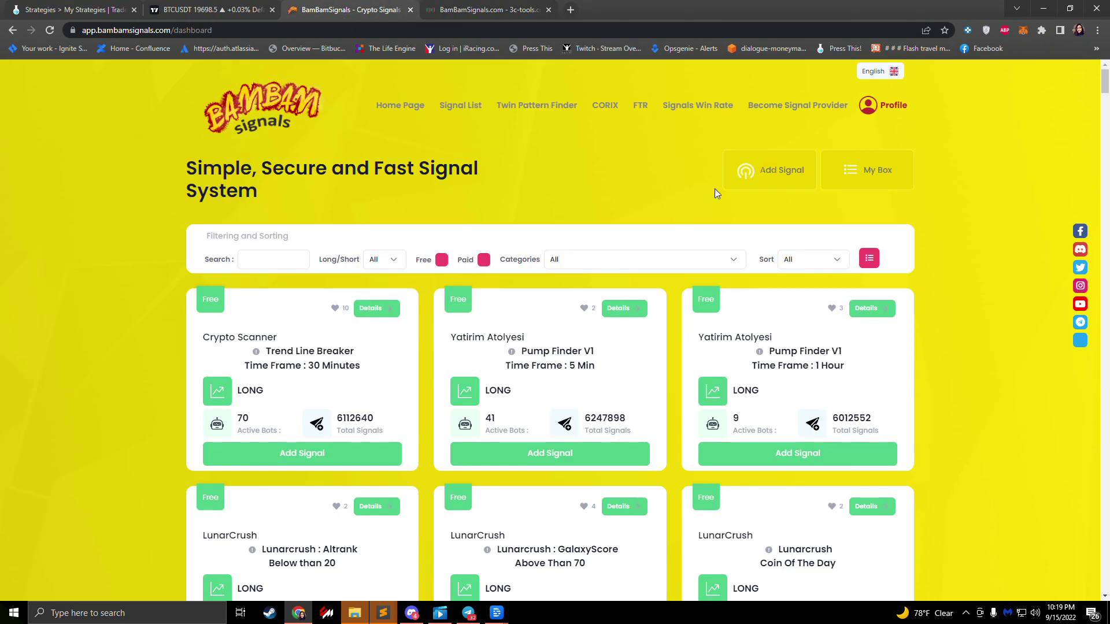
left_click(754, 176)
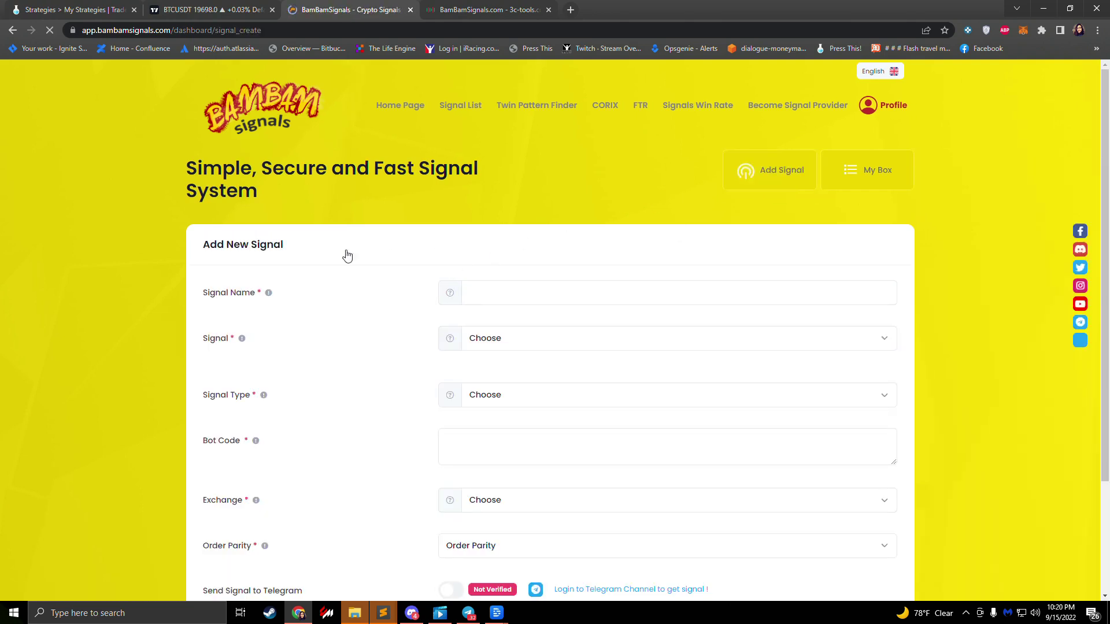
scroll(405, 295, "down", 2)
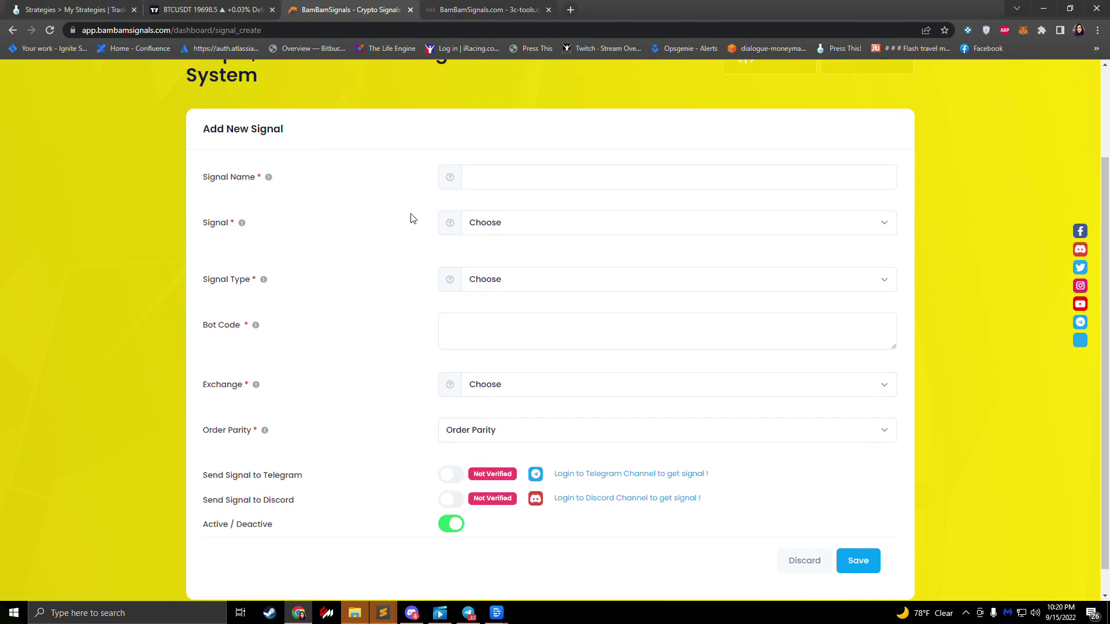
left_click(495, 181)
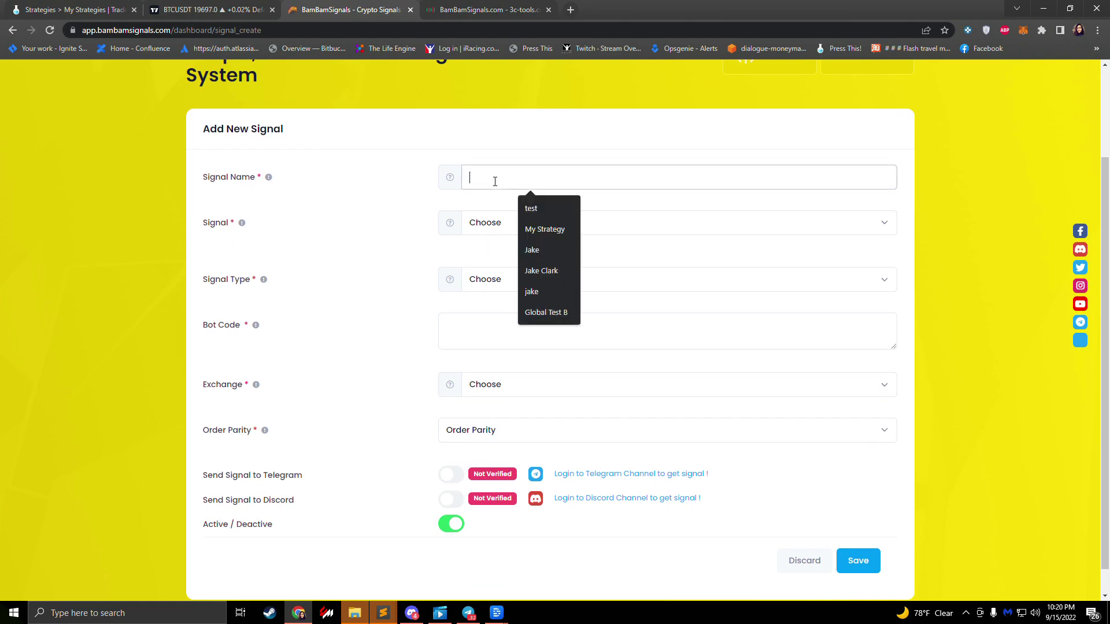
type("Jake Alert")
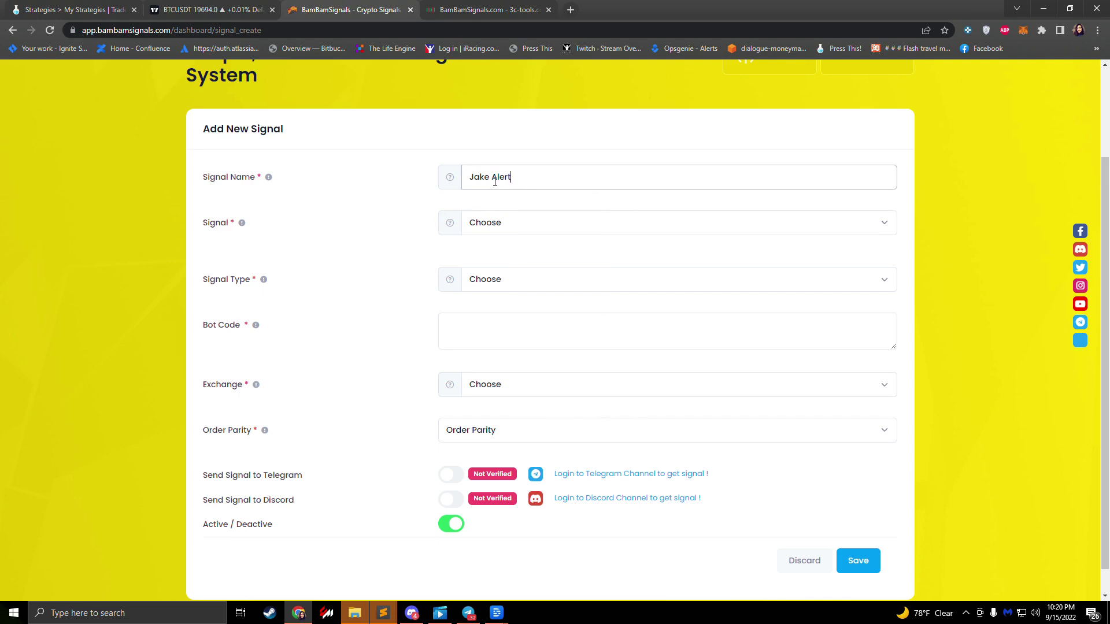
Step: Choose In The Name of EMA's EMA 21-50 & AVAX - BUY Signal with TradeLab.ai as signal type
left_click(534, 233)
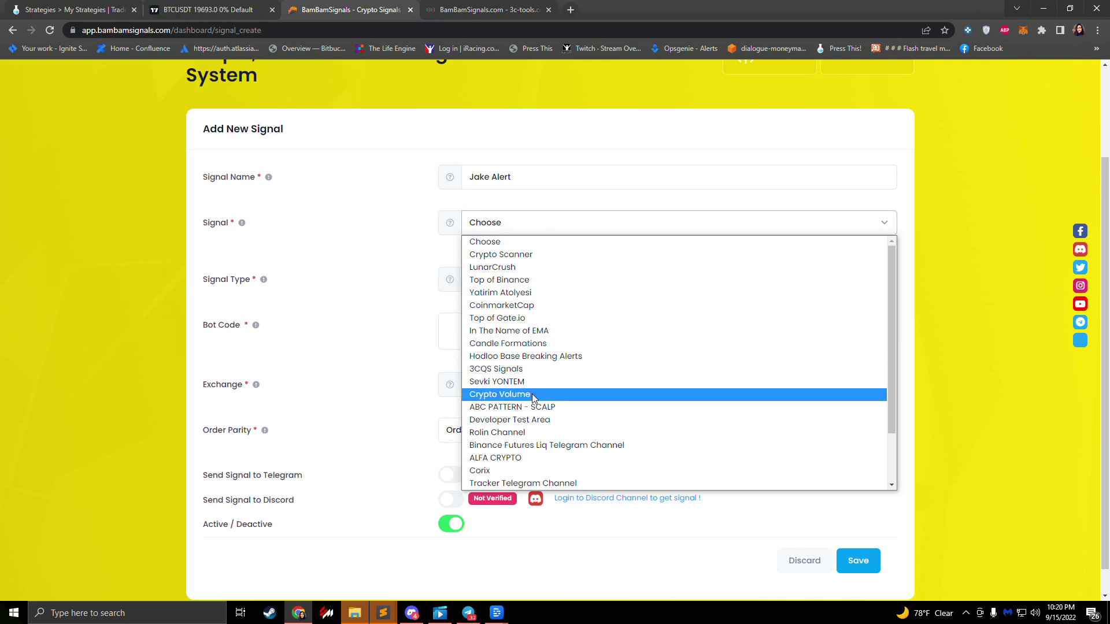
left_click(510, 335)
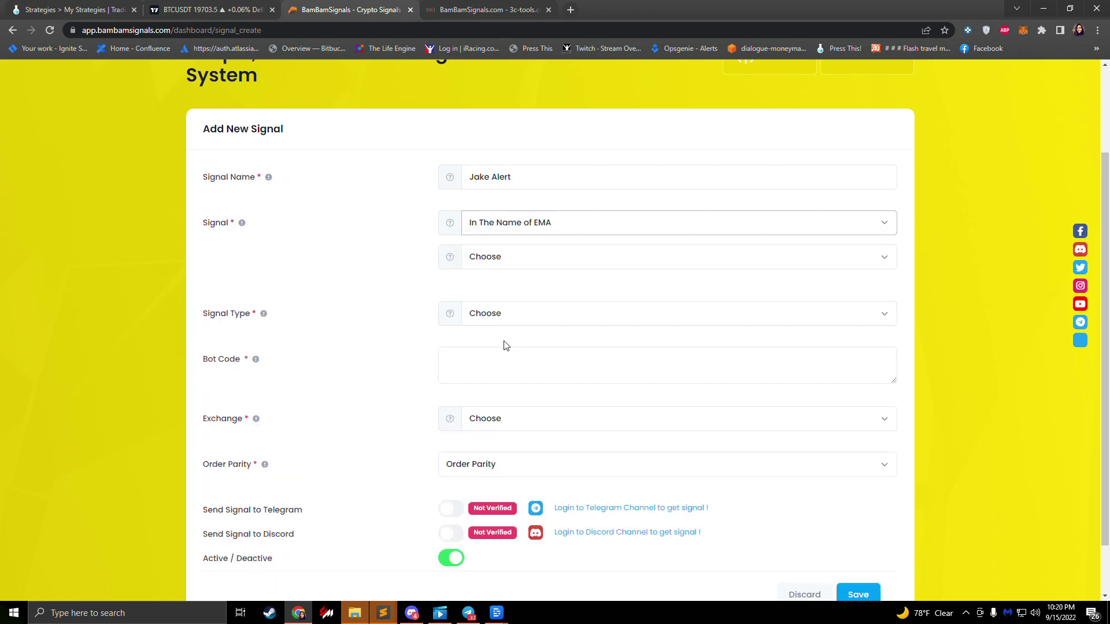
left_click(485, 263)
left_click(492, 260)
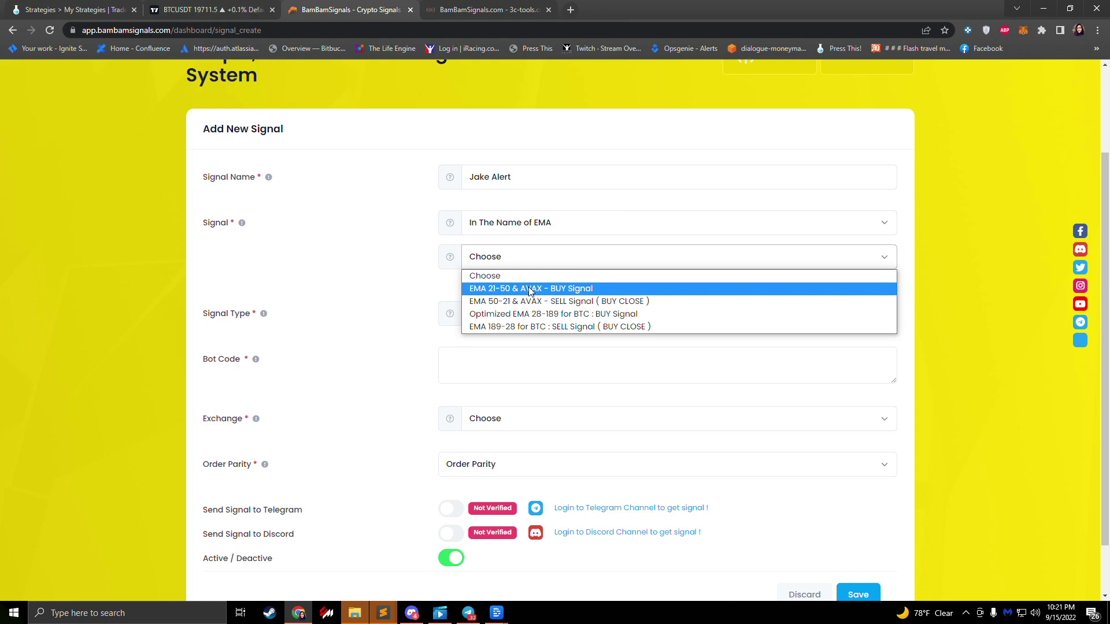
left_click(549, 291)
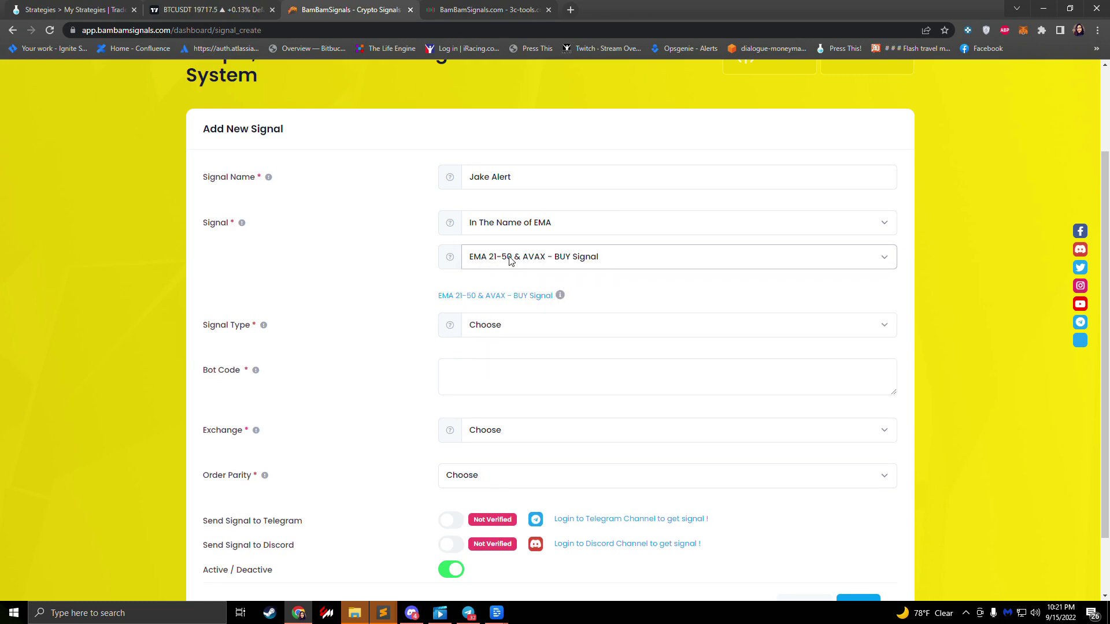
left_click(523, 328)
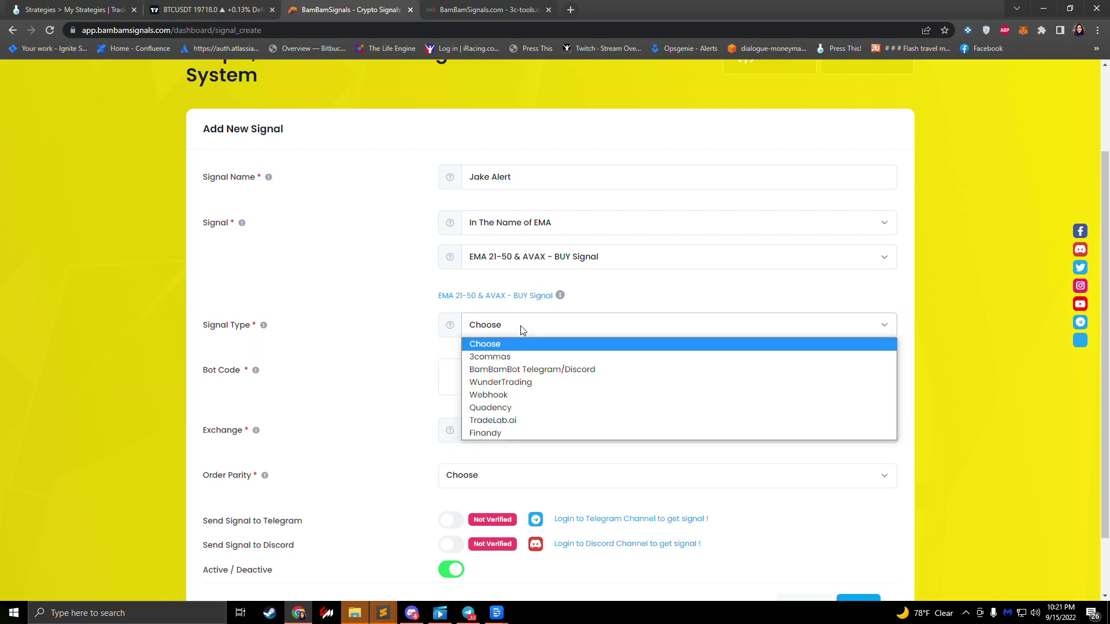
left_click(518, 421)
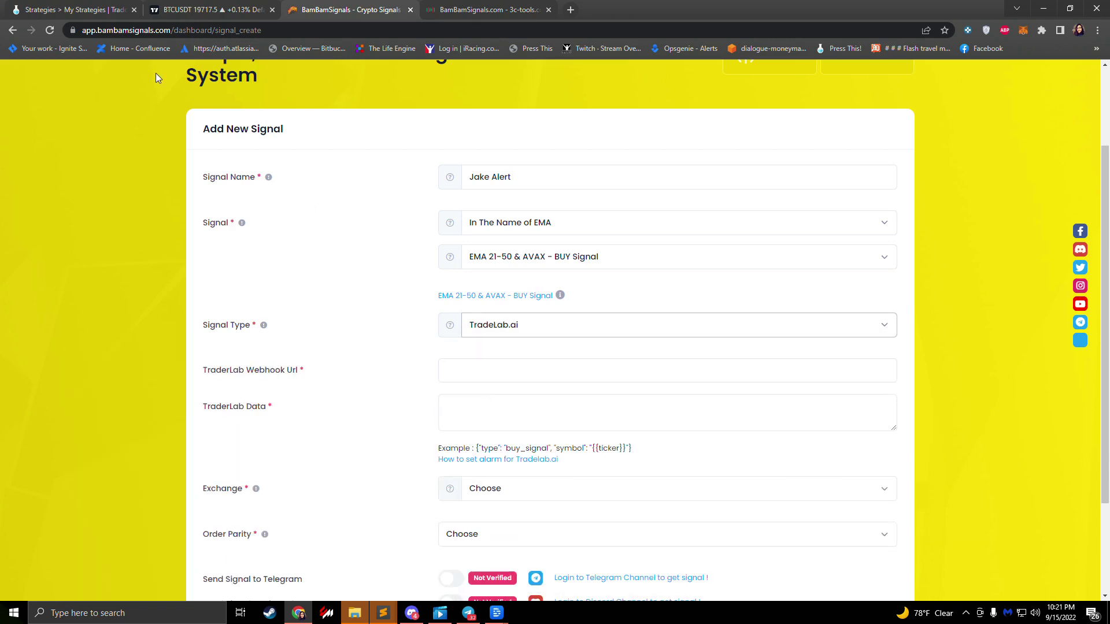
Step: Open TradeLab's Strategy Builder, check the other EMA signal options in BamBam, then return
left_click(95, 16)
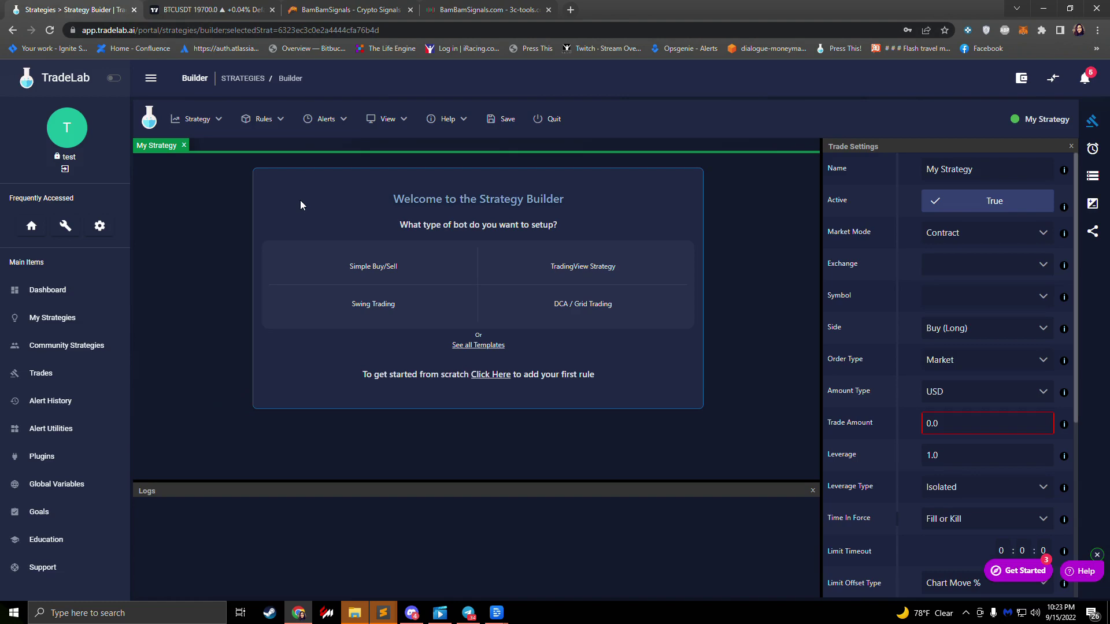
left_click(342, 10)
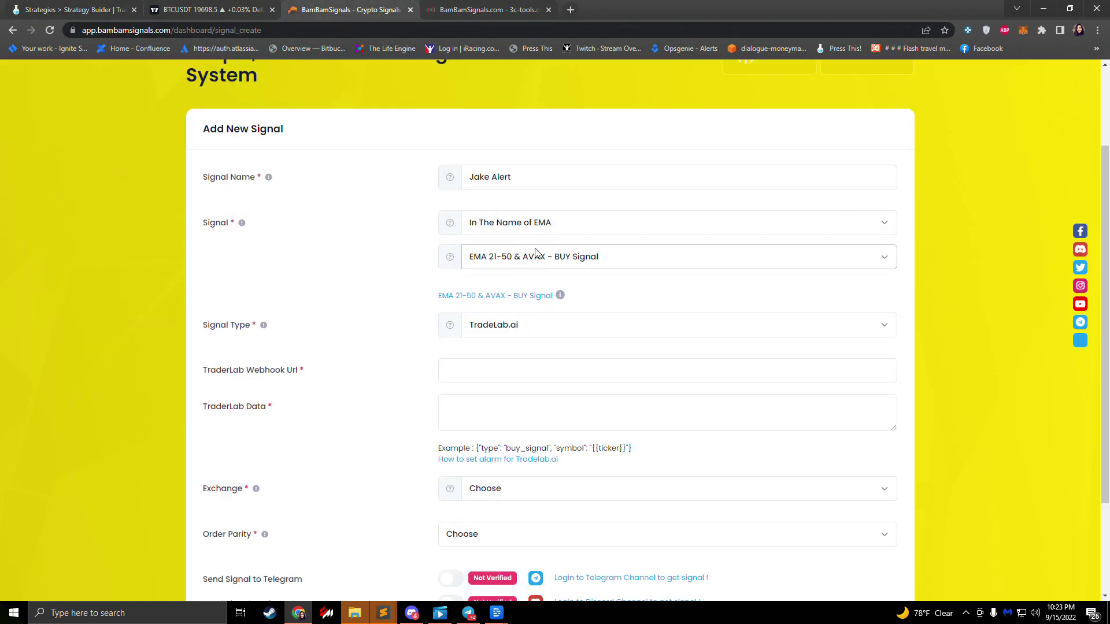
left_click(560, 260)
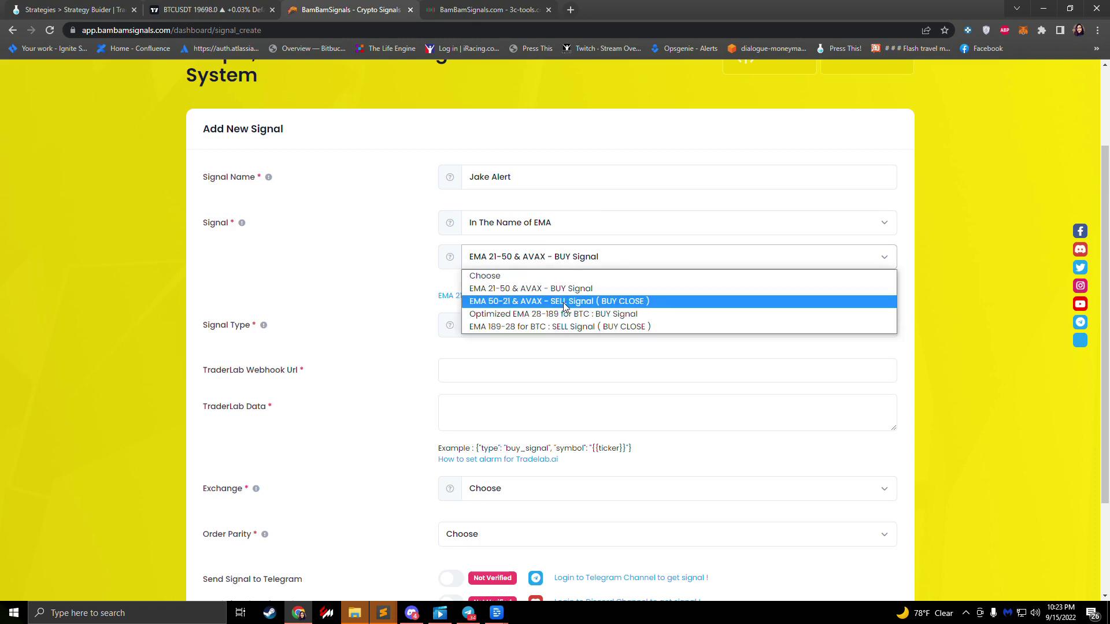
left_click(63, 8)
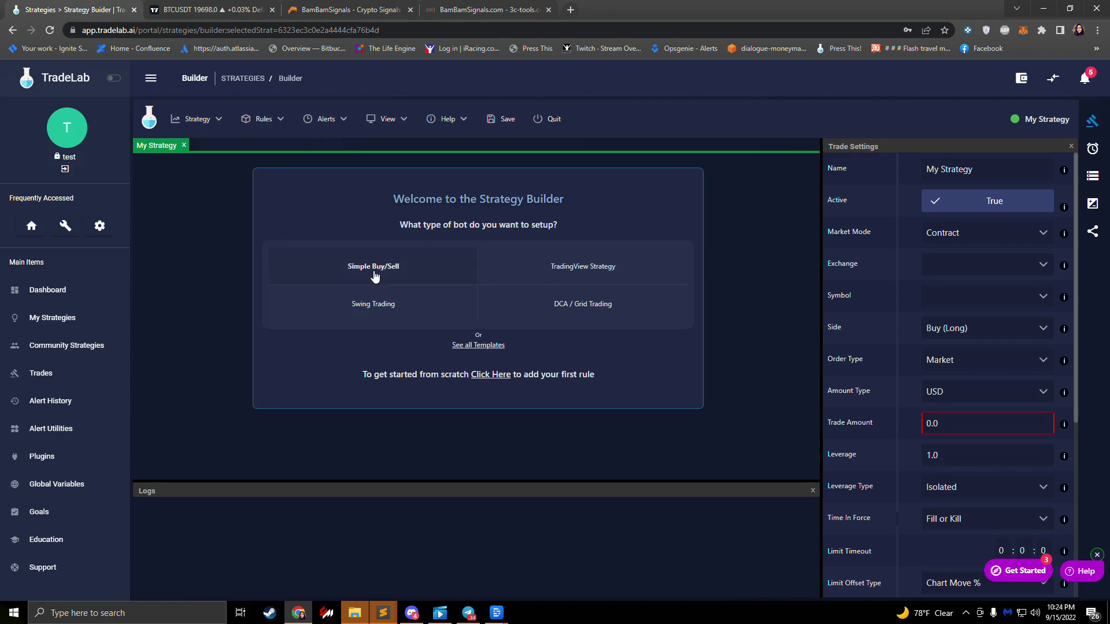
Step: Start a Simple Buy/Sell strategy trading on the bb test exchange account
left_click(327, 265)
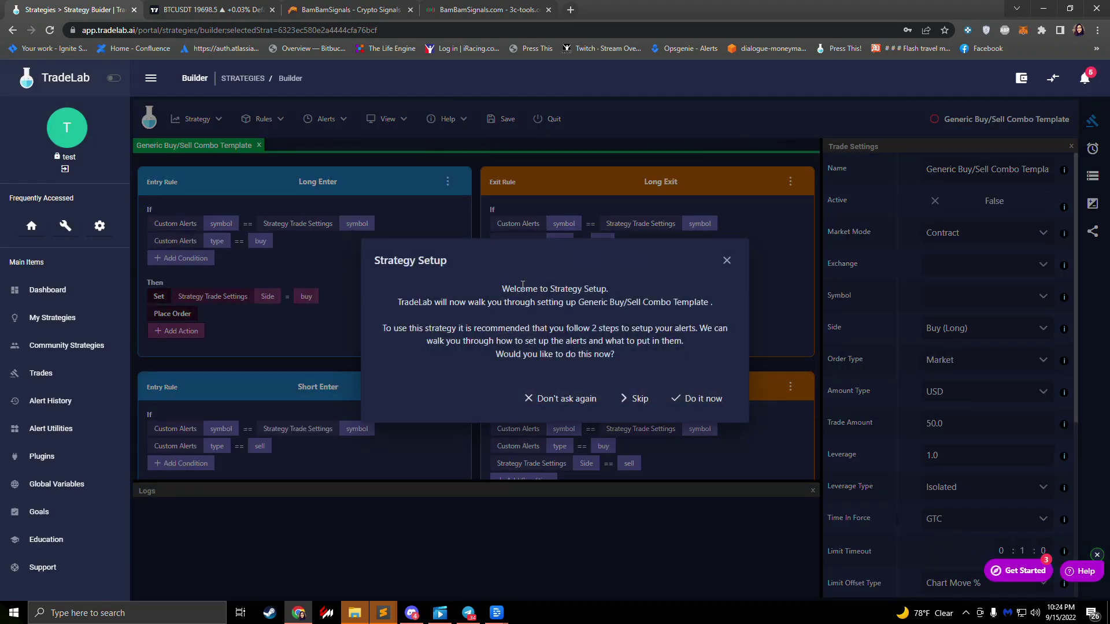
left_click(720, 405)
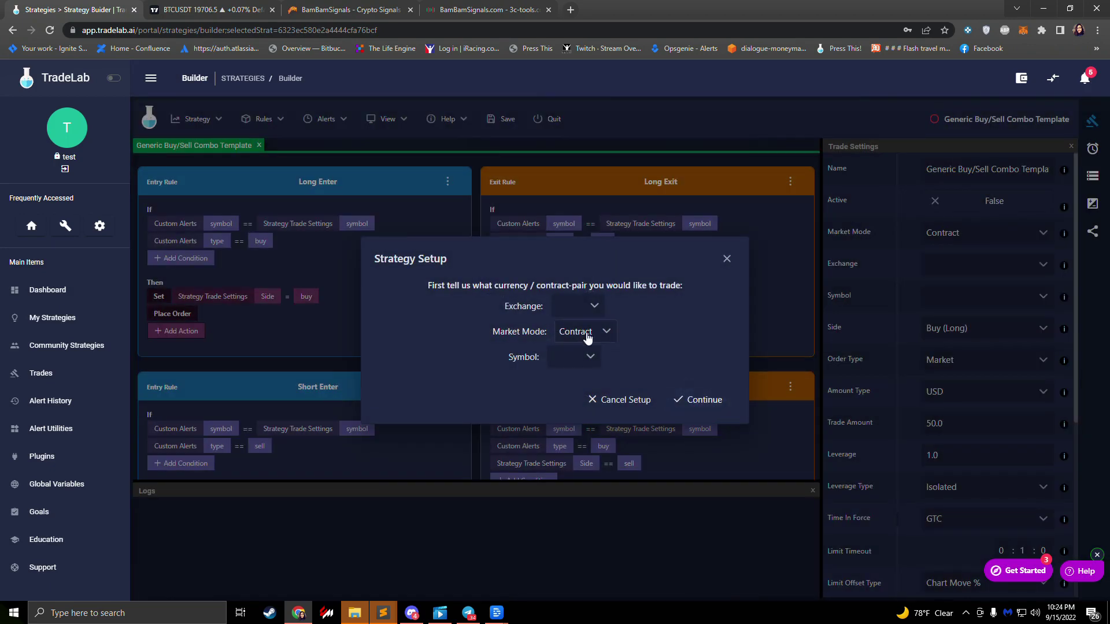
left_click(581, 308)
scroll(578, 373, "down", 2)
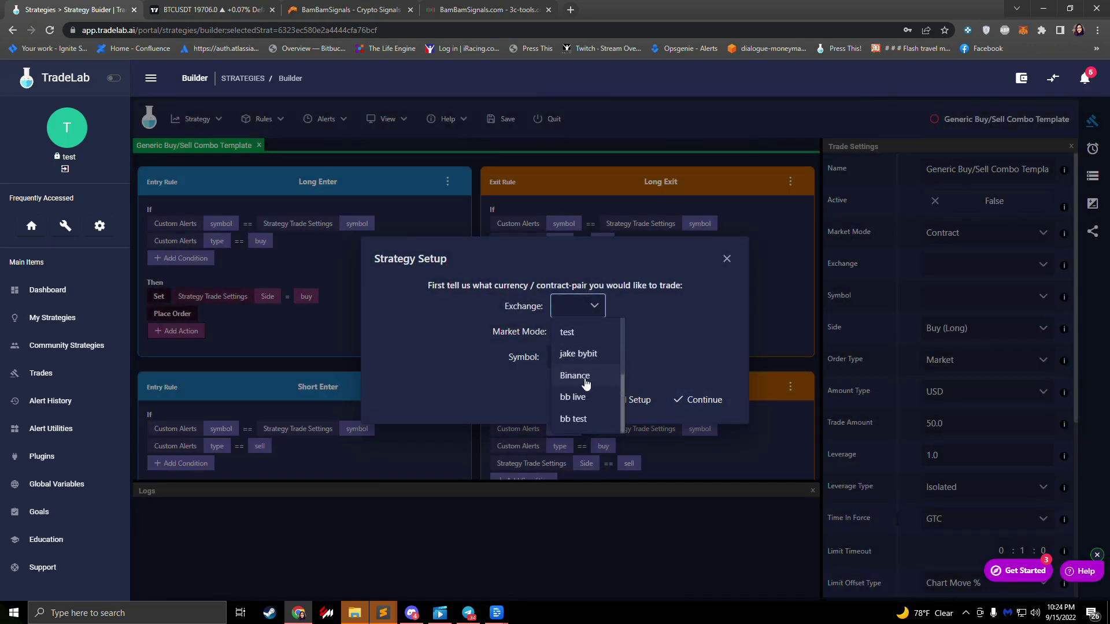
left_click(585, 417)
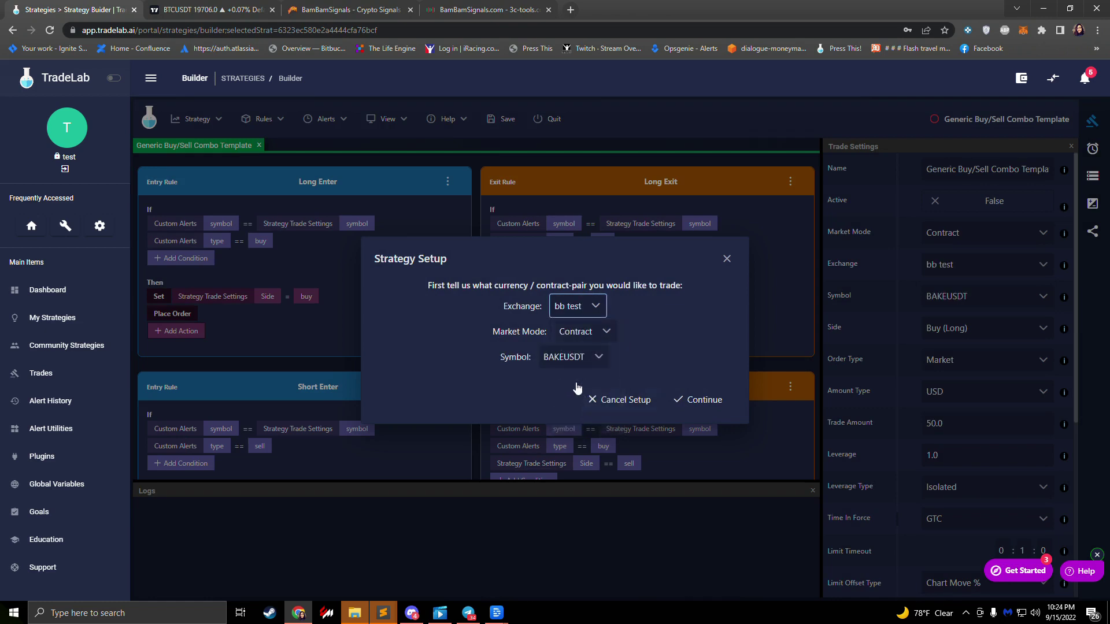
Step: Pick ETCUSDT as the trading symbol and confirm the exchange setup
left_click(581, 361)
type("et")
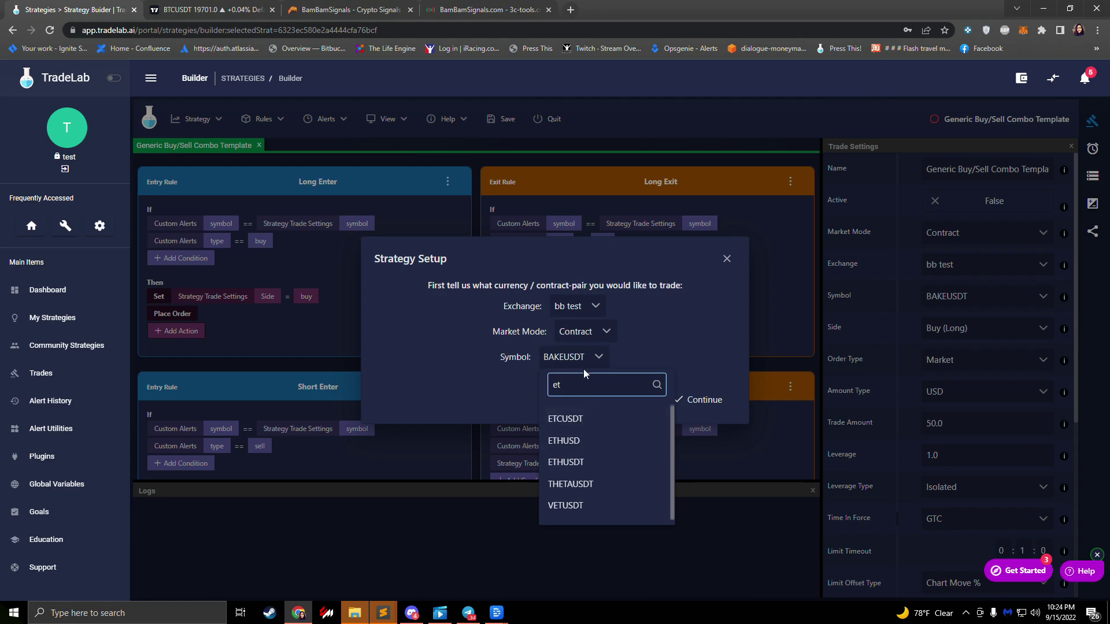
left_click(585, 363)
left_click(582, 363)
type("eth")
key("BackSpace")
key("BackSpace")
key("BackSpace")
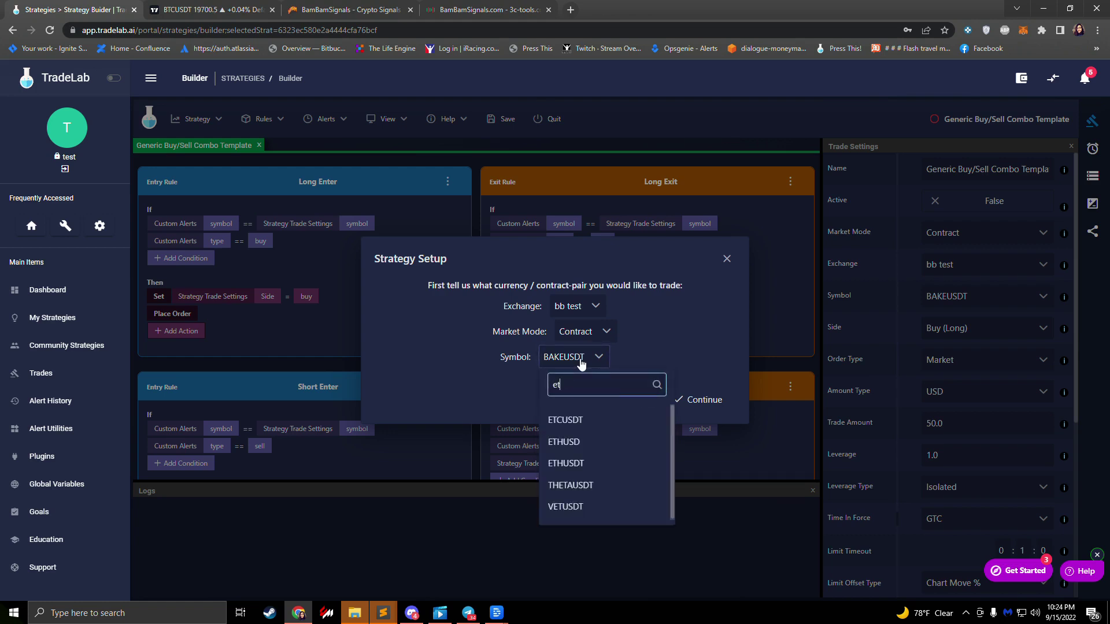
left_click(584, 420)
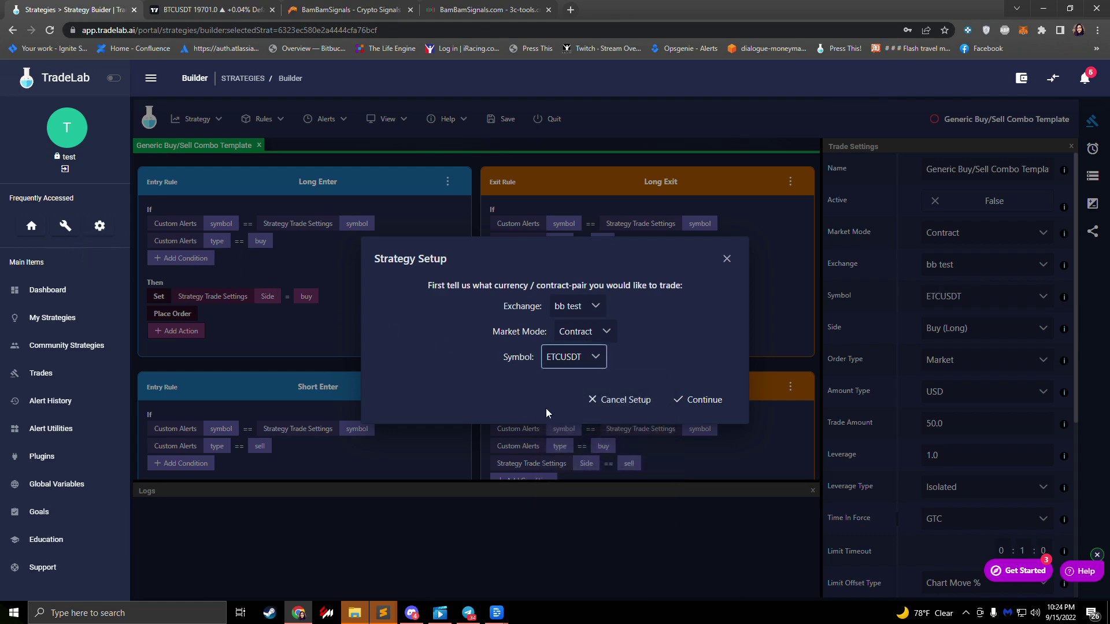
left_click(696, 405)
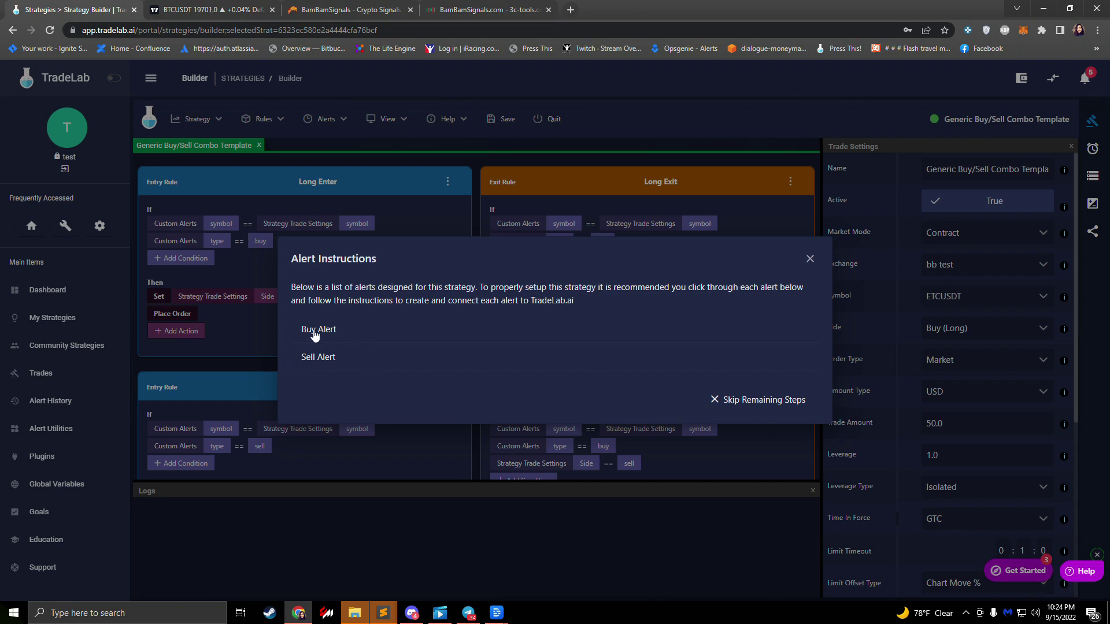
Step: Copy the Buy Alert's webhook URL from its setup details
left_click(313, 329)
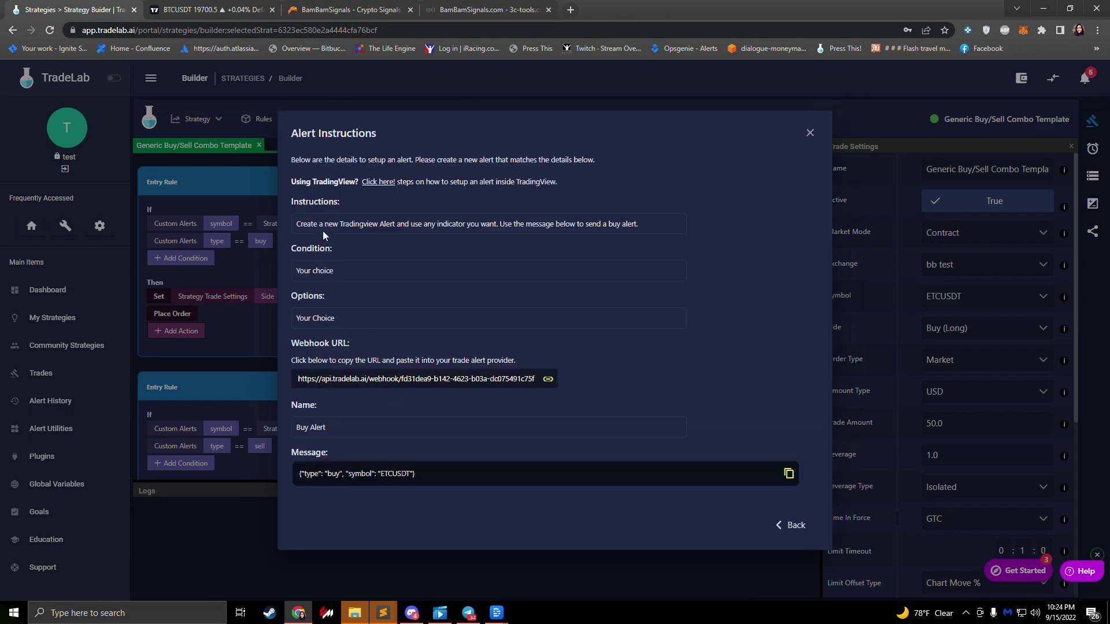
left_click(365, 382)
Step: Paste the TradeLab webhook URL and the buy alert message into the BamBam signal form
left_click(369, 18)
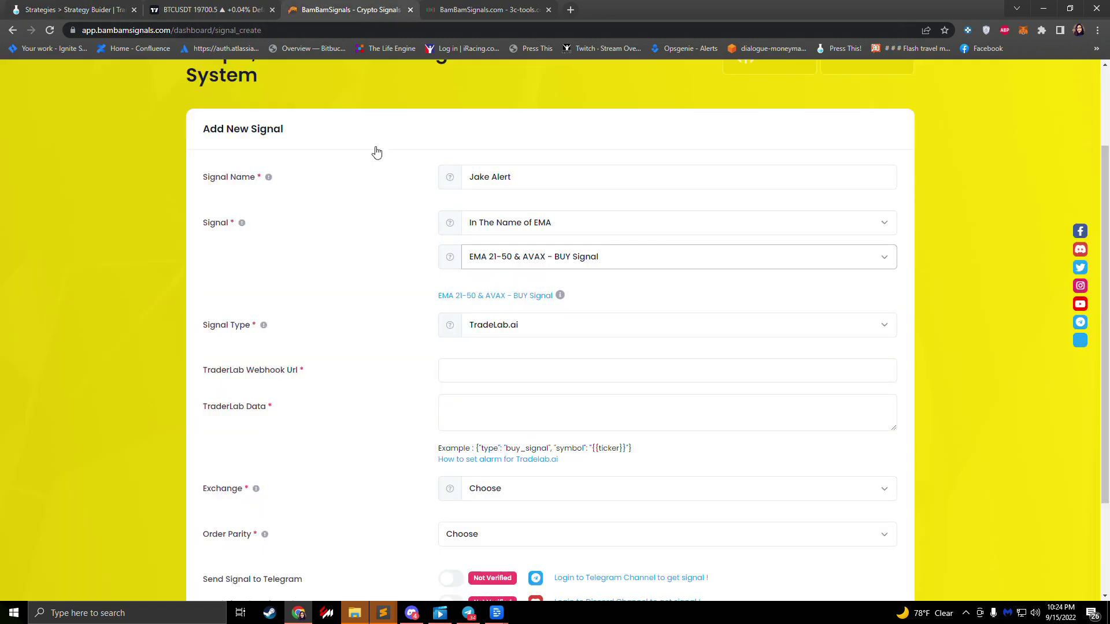
left_click(503, 376)
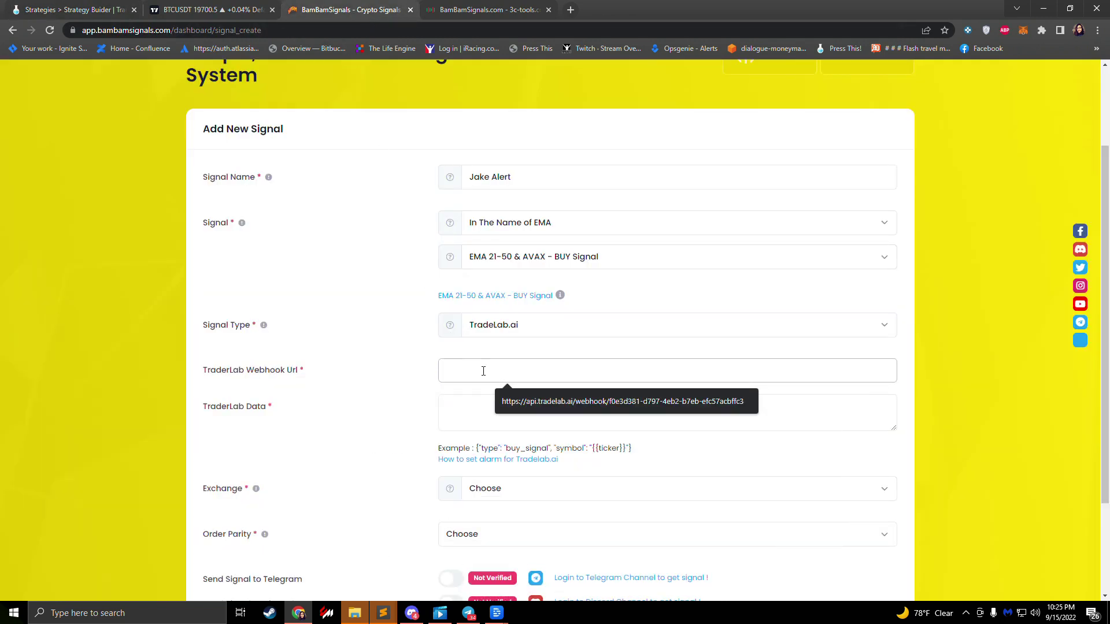
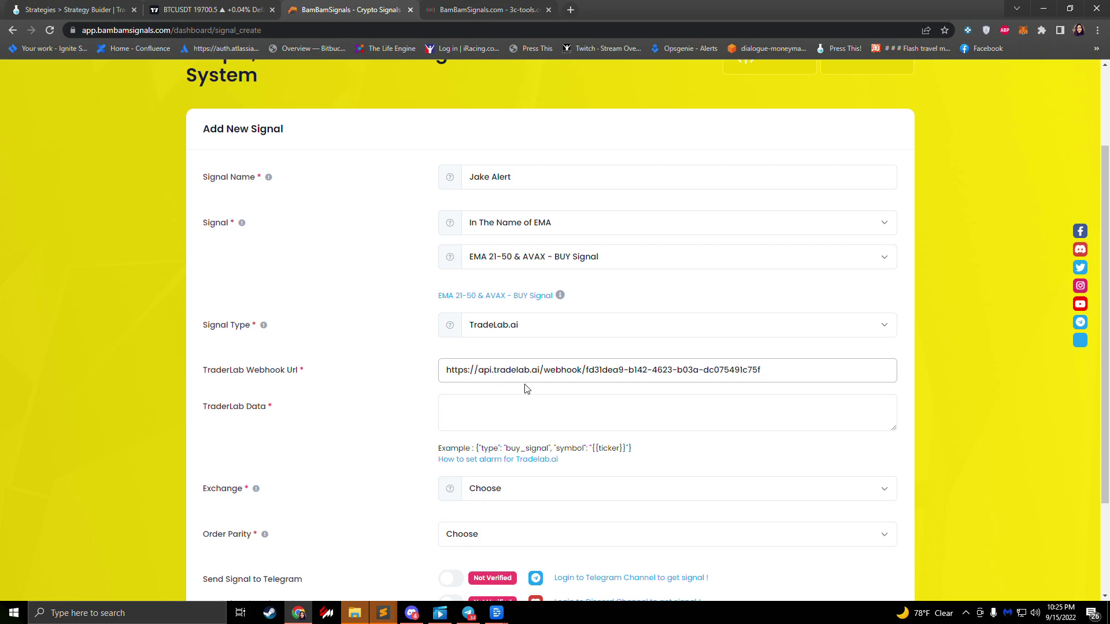
left_click(496, 420)
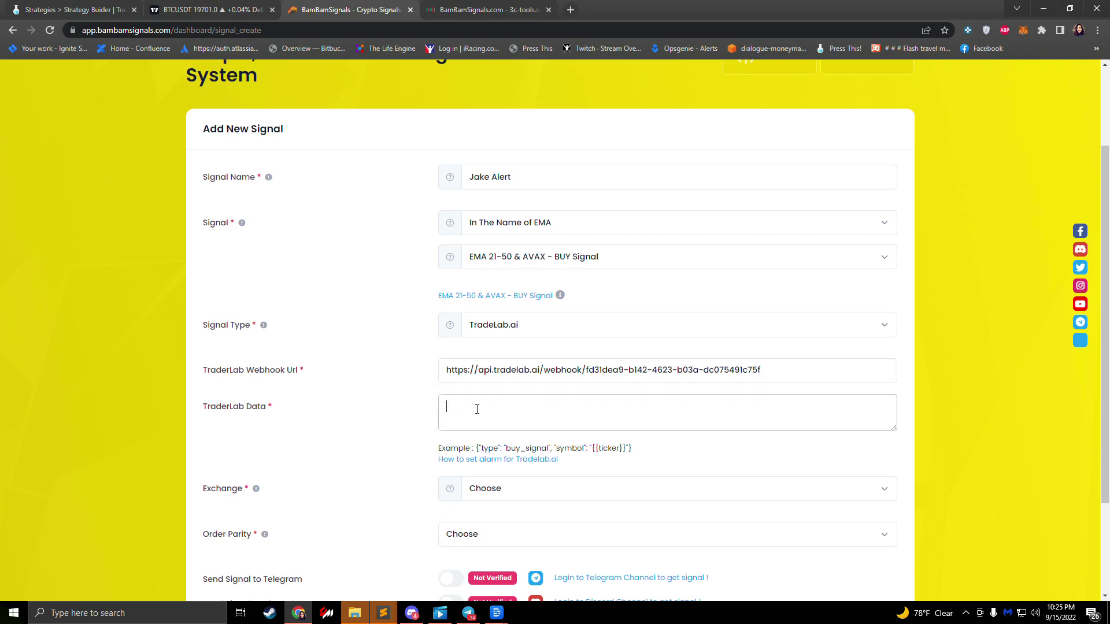
left_click(69, 10)
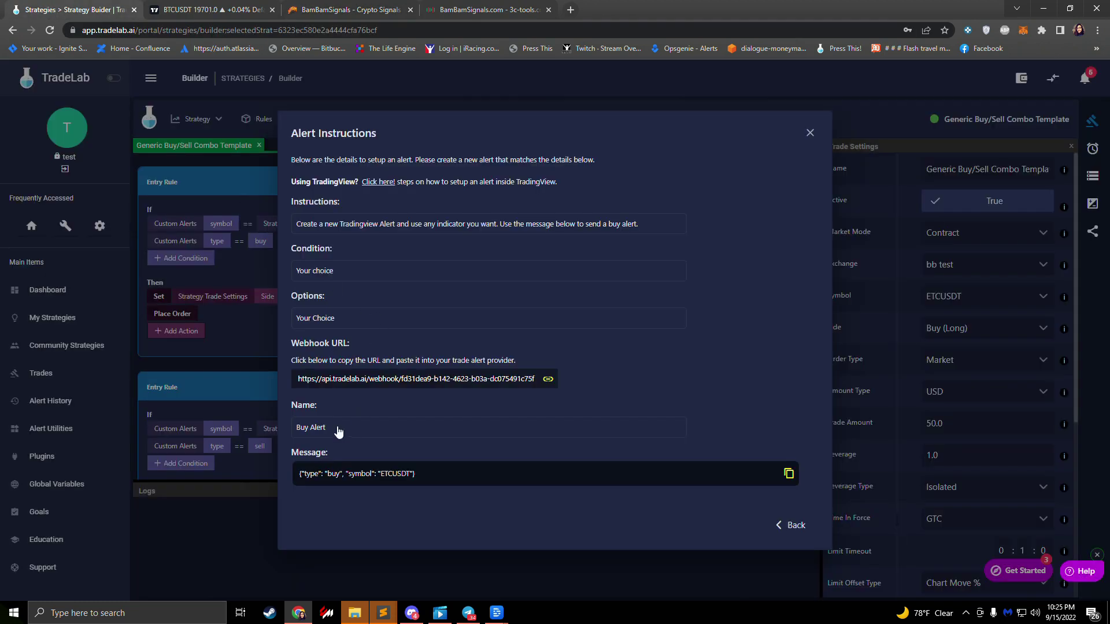
left_click(328, 485)
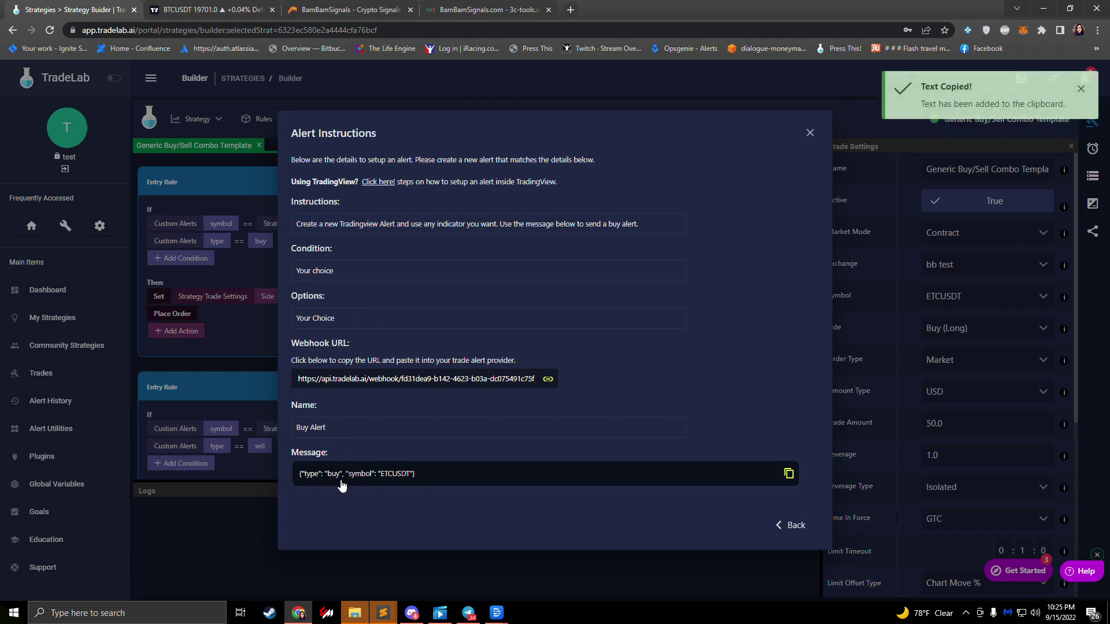
left_click(331, 10)
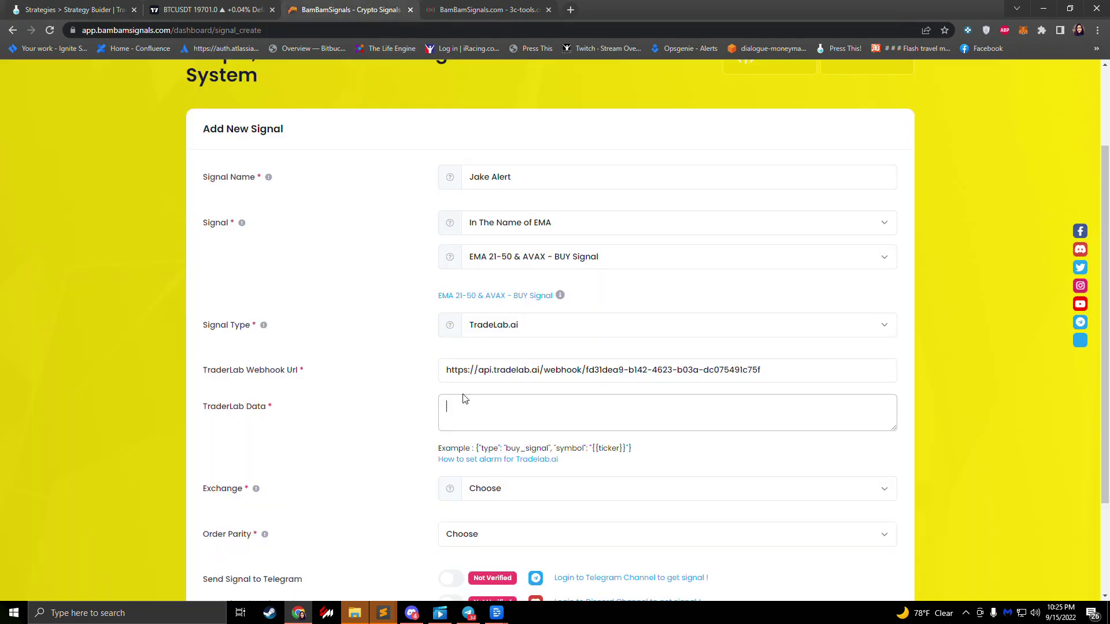
left_click(466, 397)
key("ctrl+v")
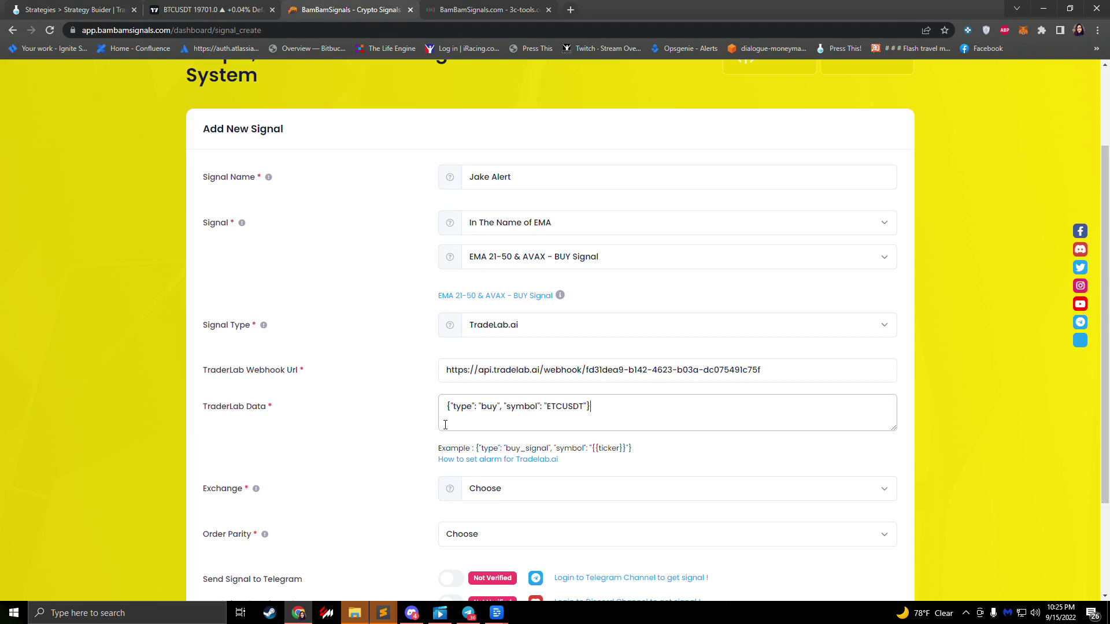
Step: Set the exchange to BINANCE with Binance BUSD parity and save the buy signal
scroll(349, 475, "down", 1)
scroll(349, 475, "down", 1)
left_click(497, 376)
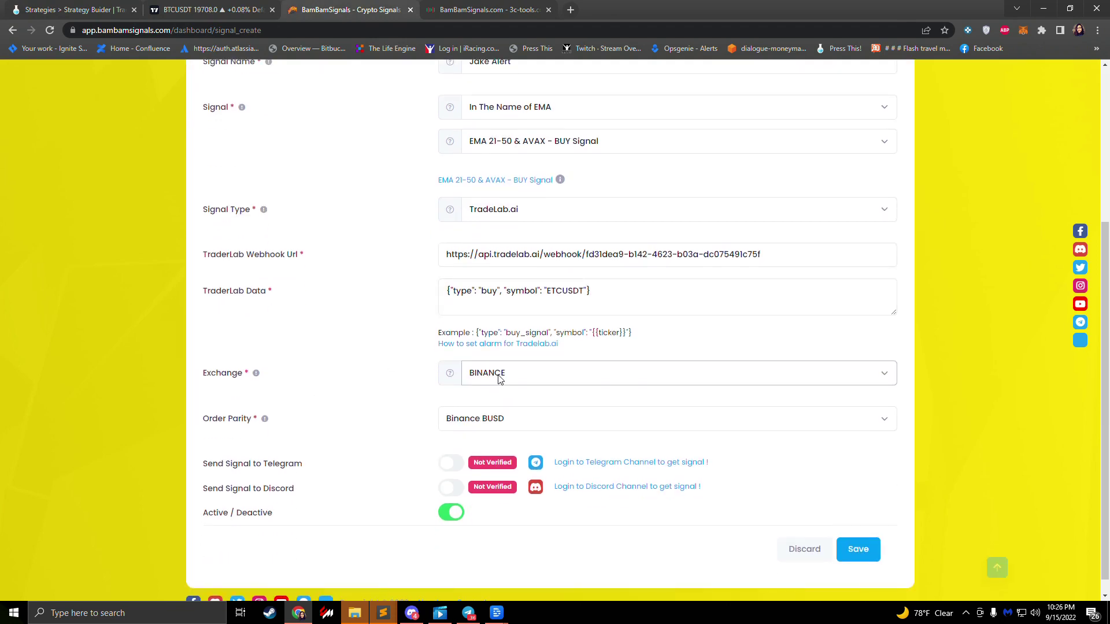
left_click(500, 378)
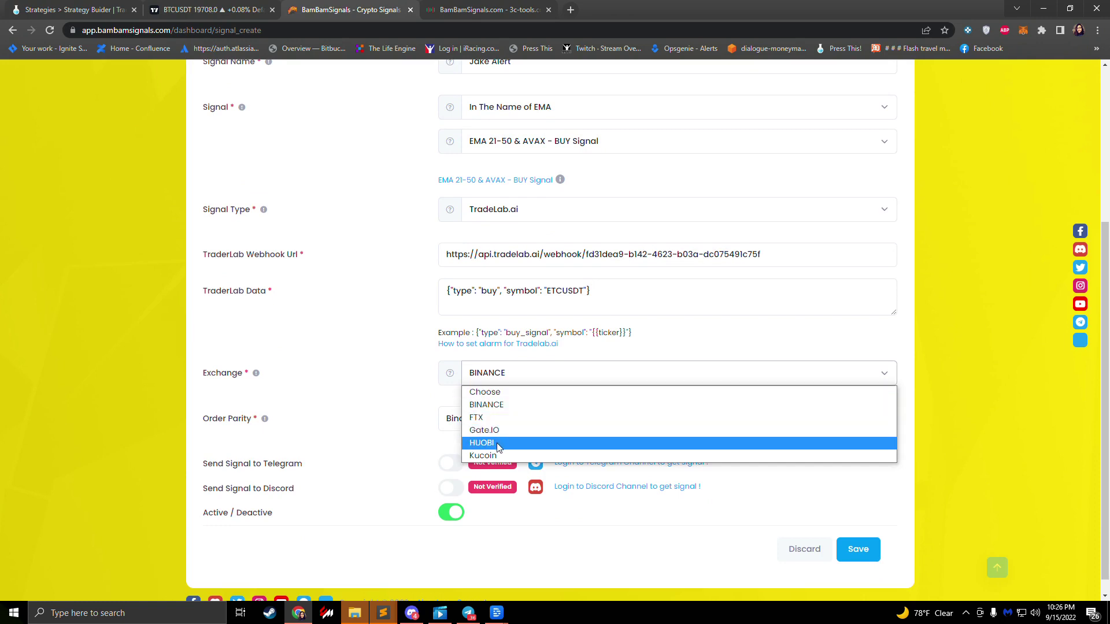
left_click(436, 412)
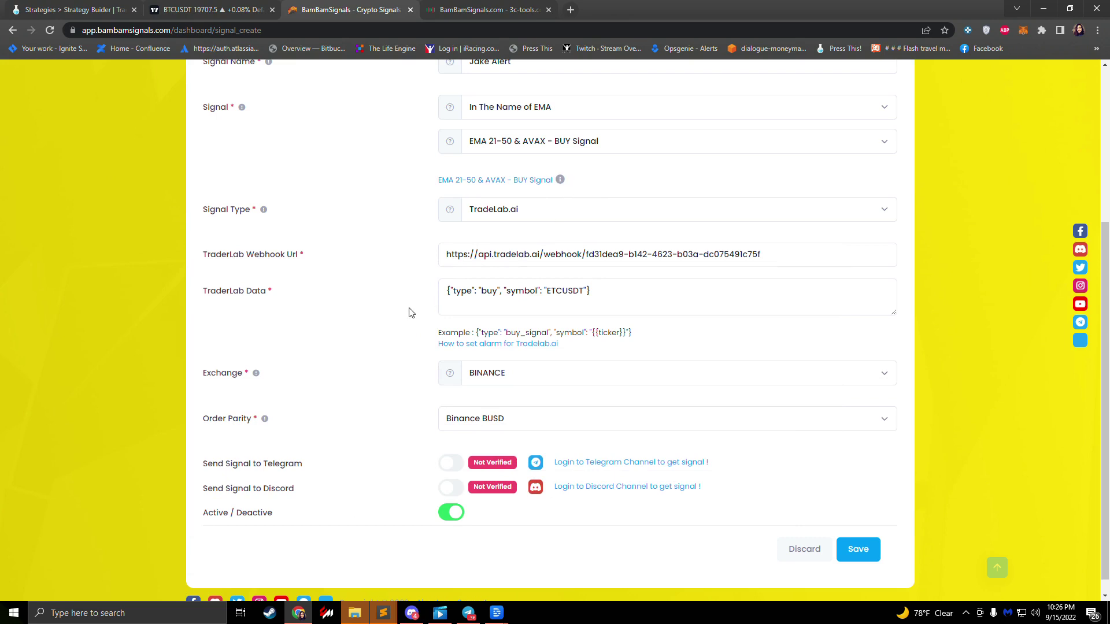
left_click(501, 382)
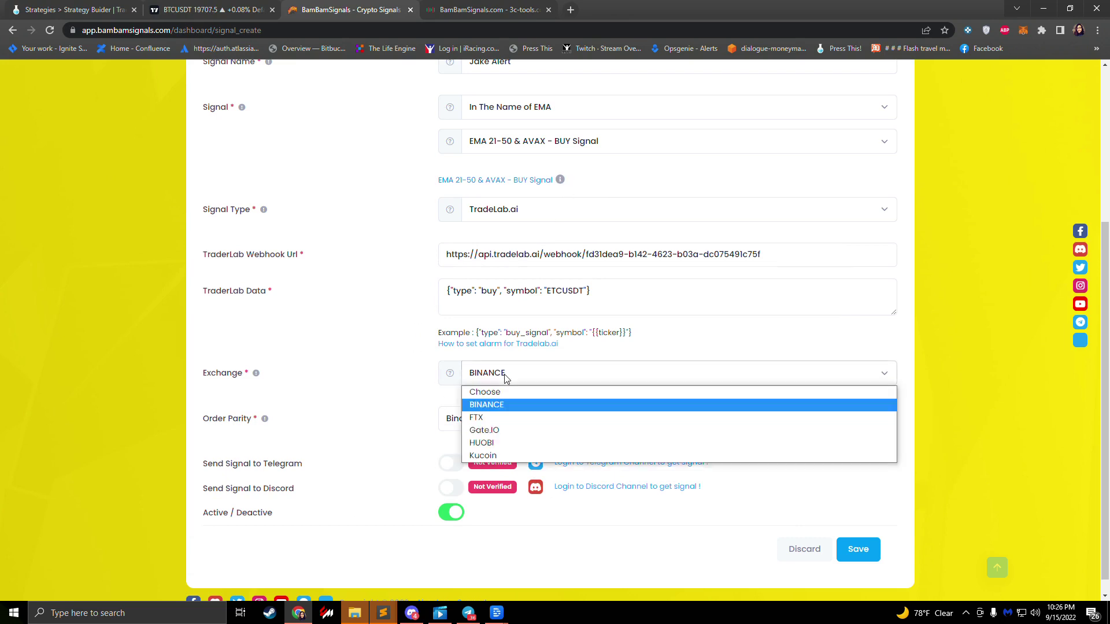
left_click(375, 408)
left_click(516, 426)
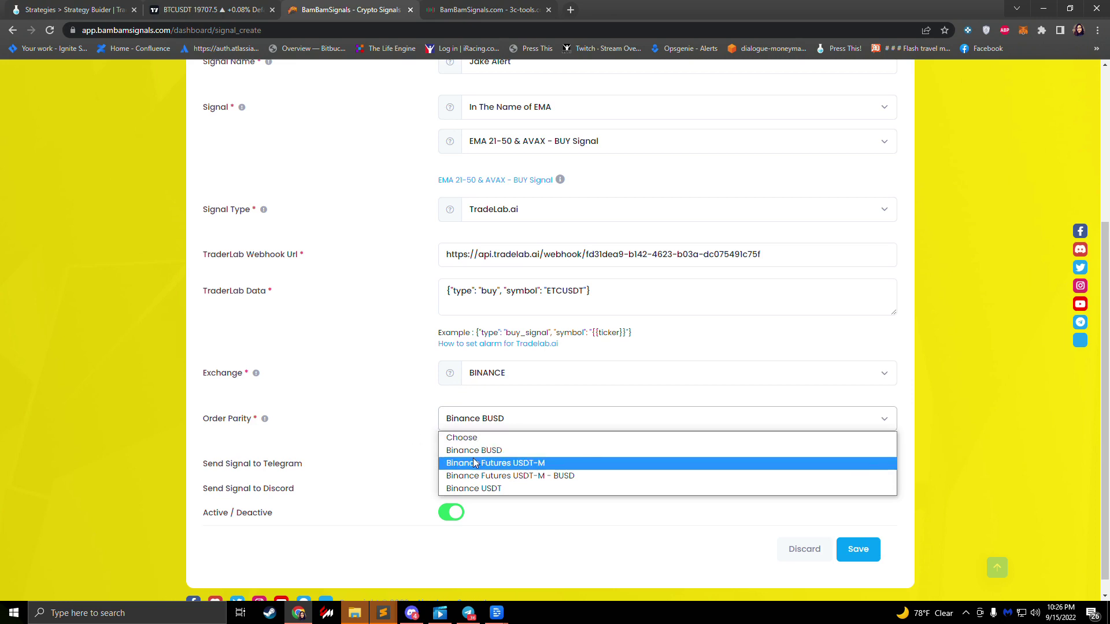
left_click(496, 384)
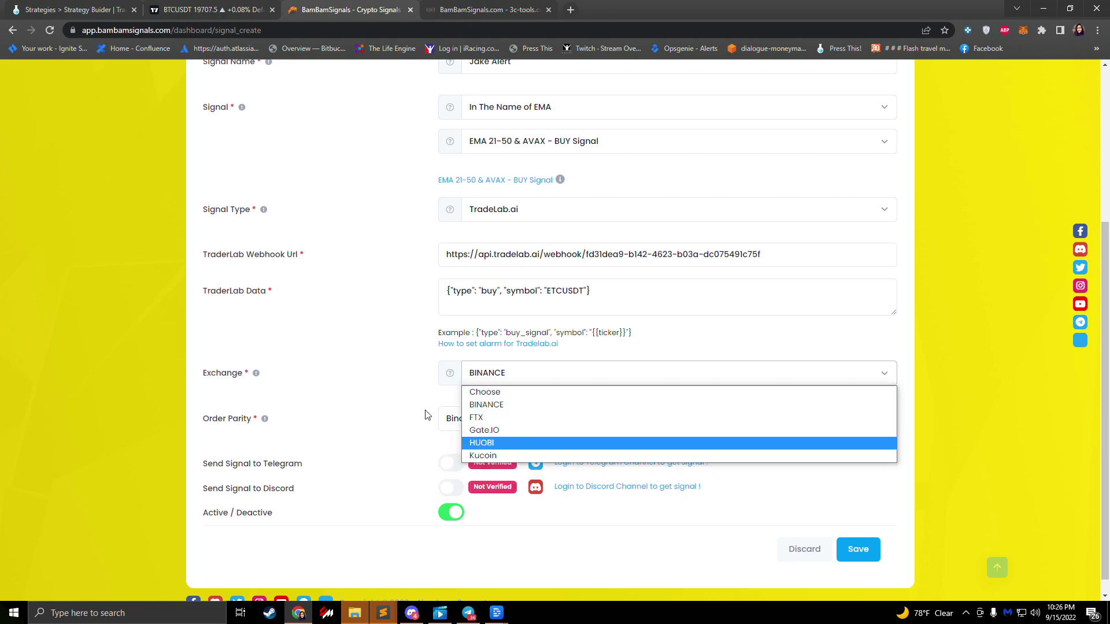
left_click(403, 417)
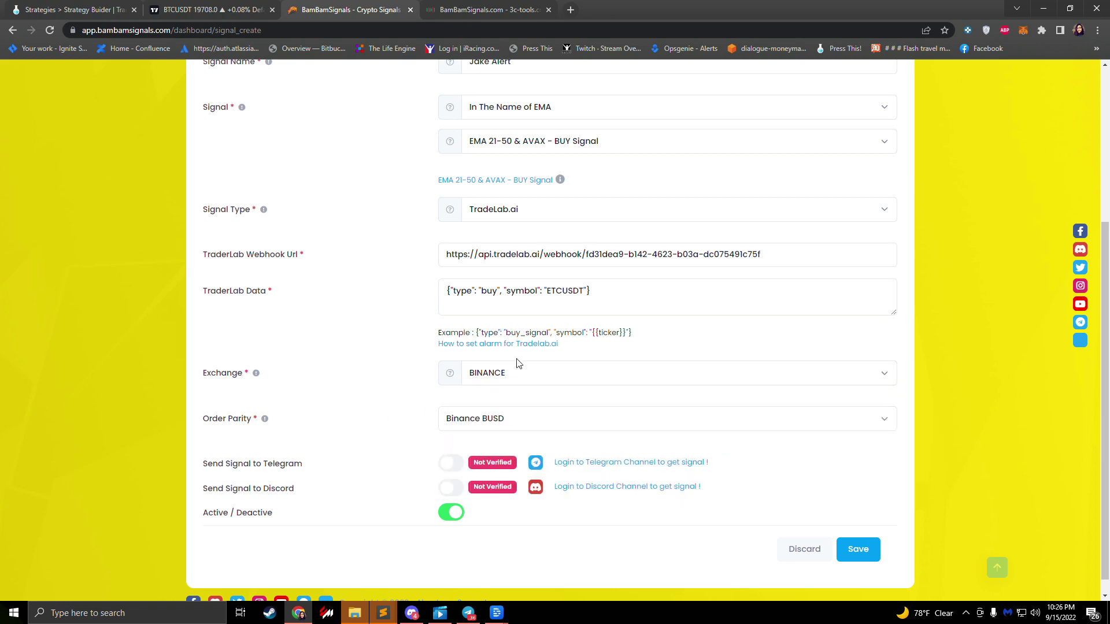
scroll(443, 442, "down", 1)
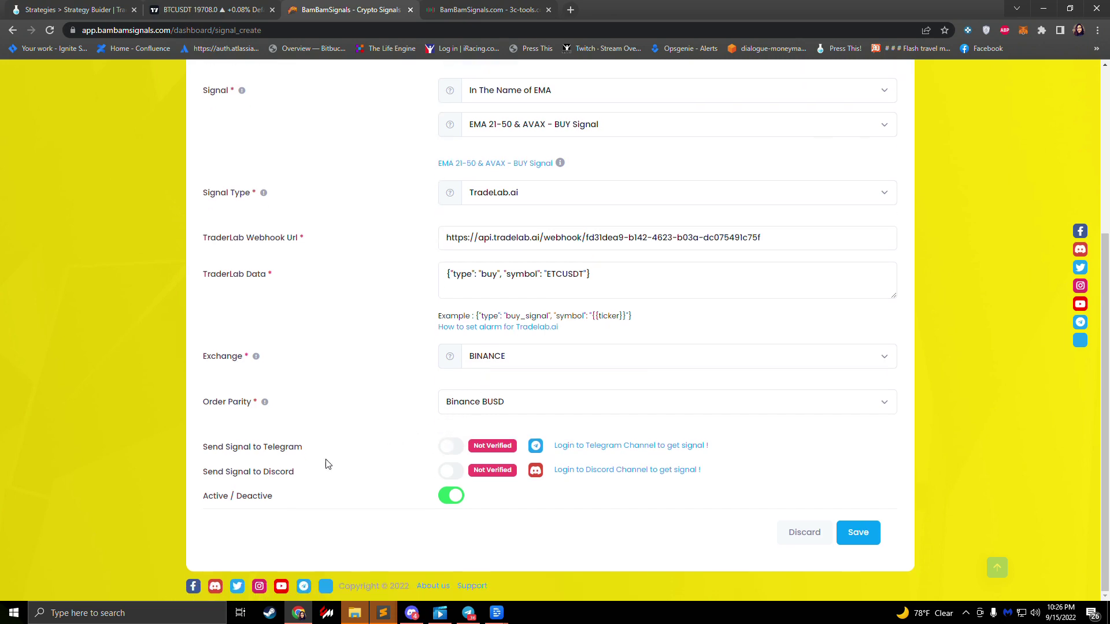
left_click(852, 540)
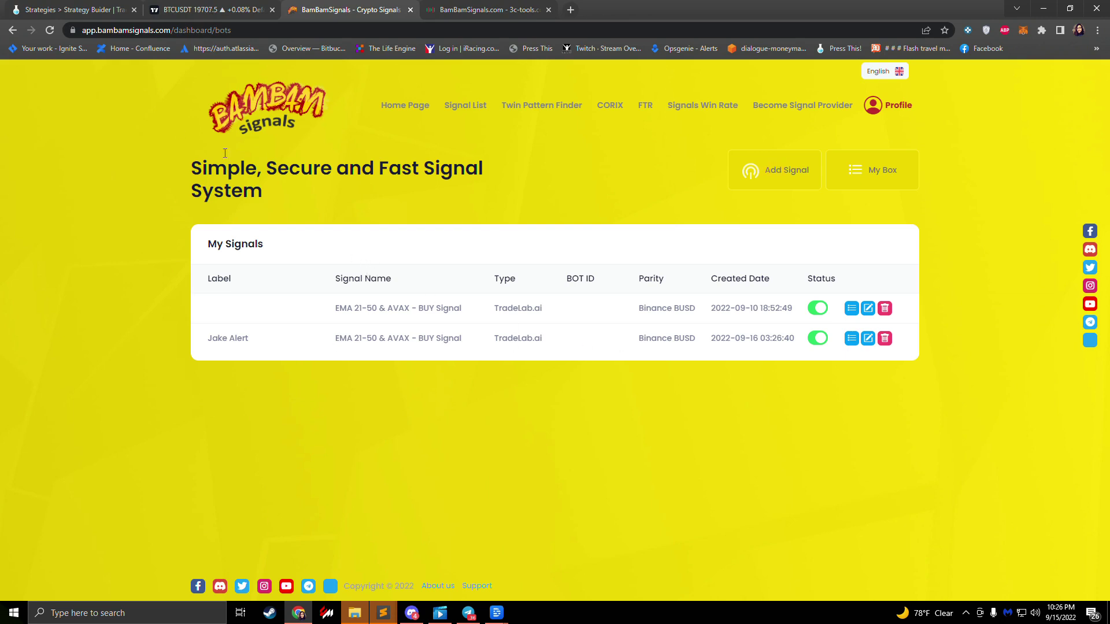
Step: Open TradeLab's Sell Alert details, then delete the older unlabelled 2022-09-10 signal in BamBam
left_click(63, 13)
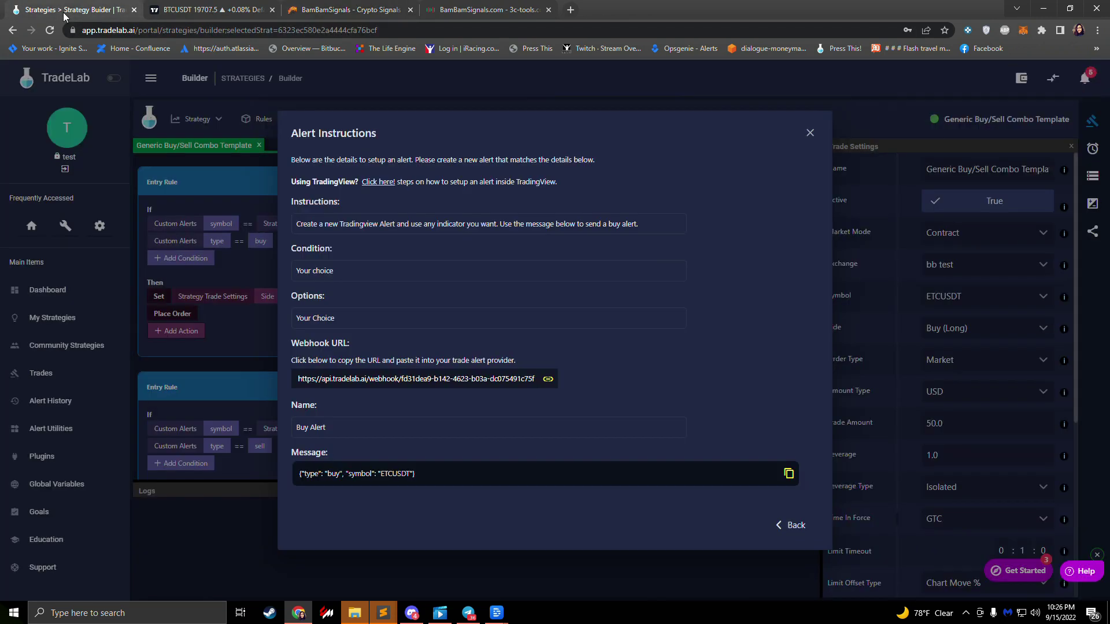
left_click(795, 525)
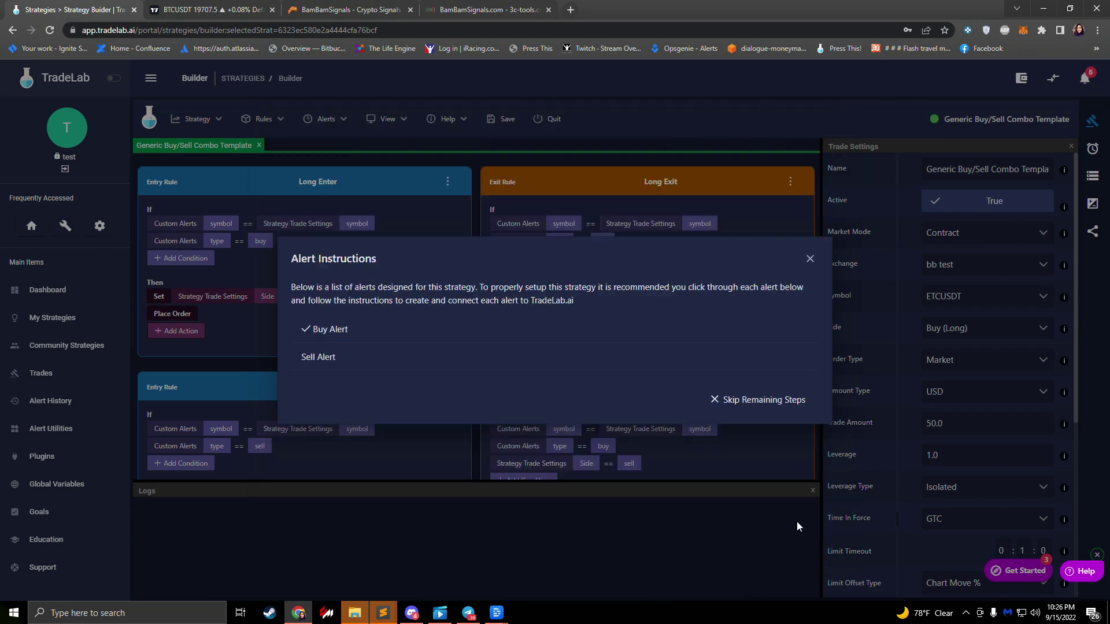
left_click(325, 360)
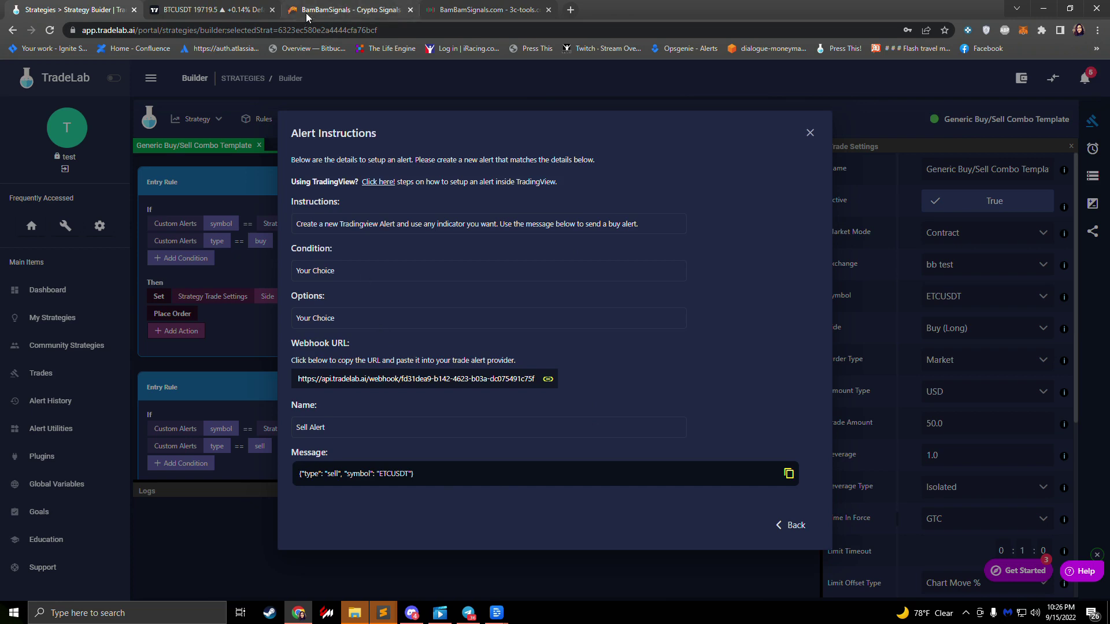
left_click(350, 10)
left_click(885, 309)
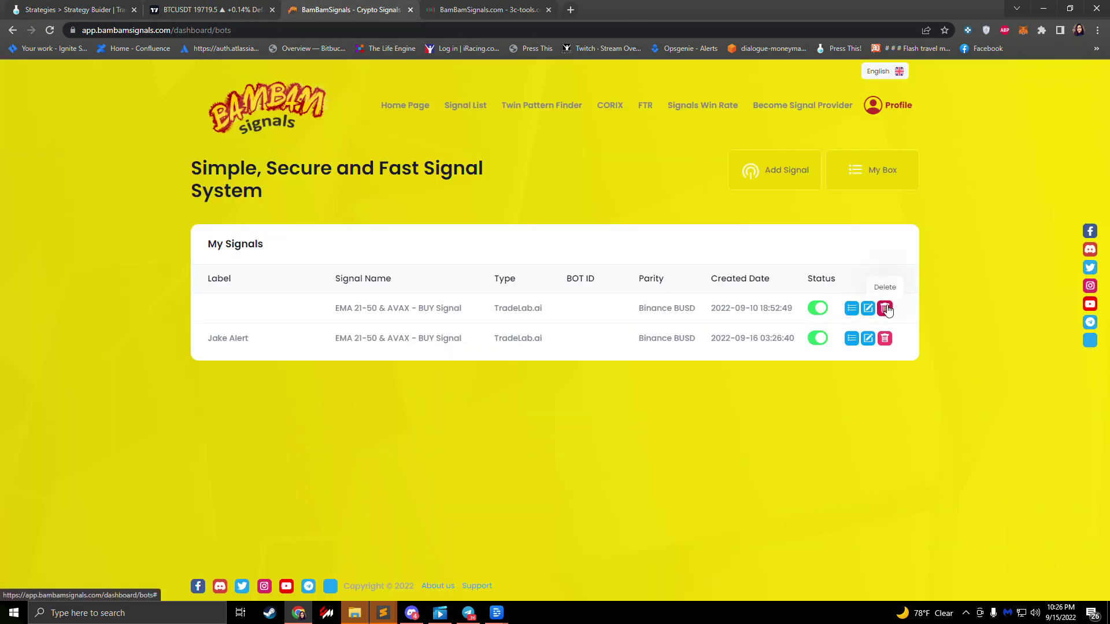
Step: Add a named In The Name of EMA sell signal, EMA 50-21 & AVAX, sent to TradeLab.ai
left_click(778, 171)
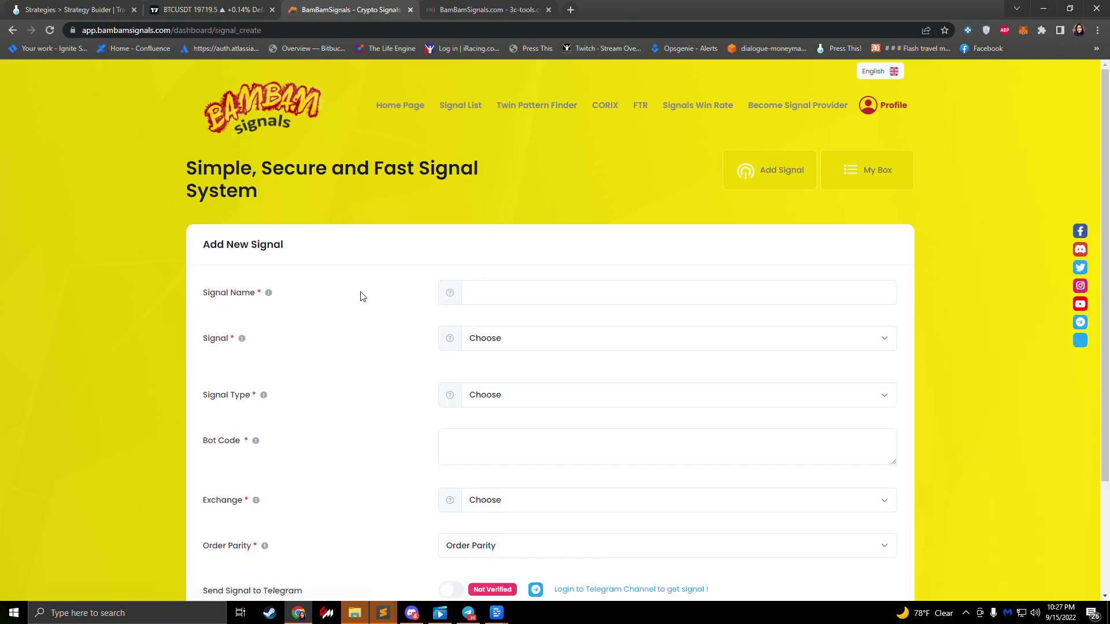
left_click(517, 288)
type("Jake Sell Alert")
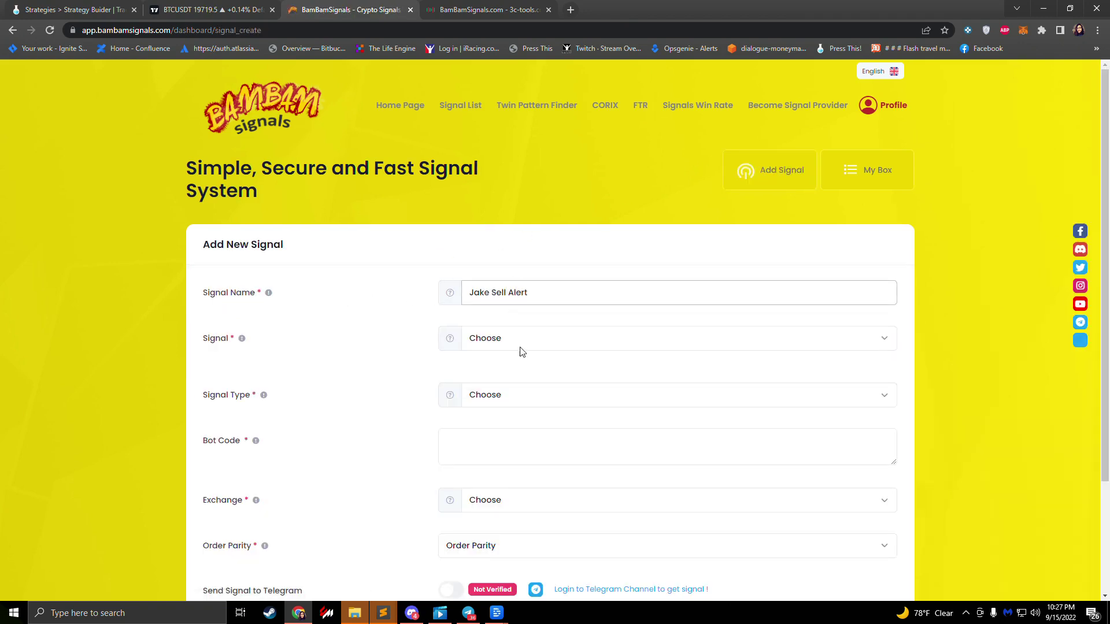
left_click(523, 348)
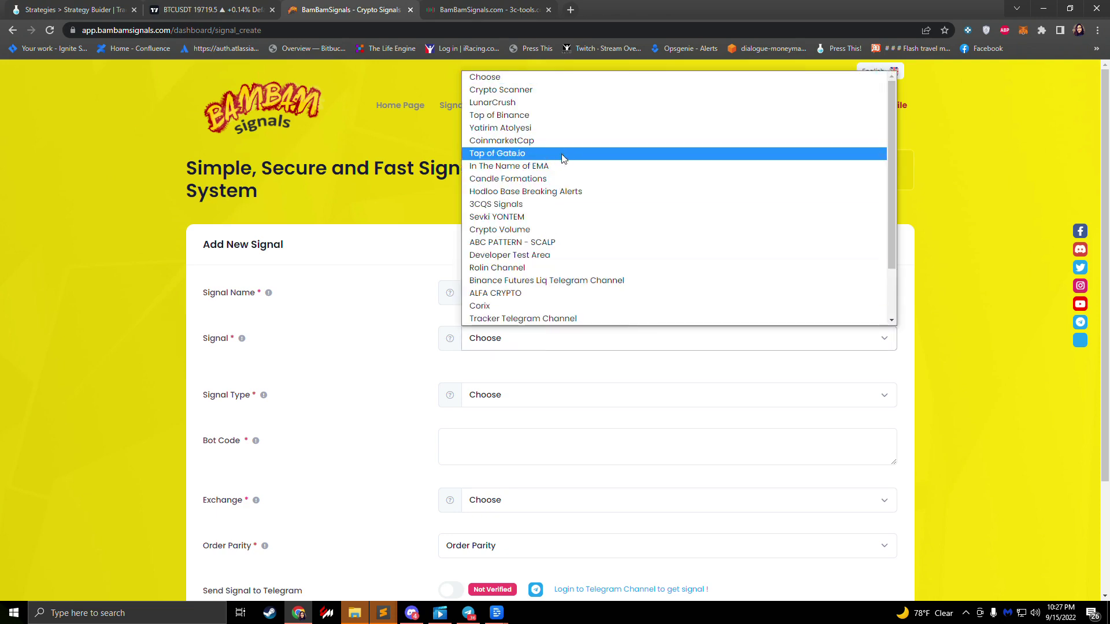
left_click(535, 166)
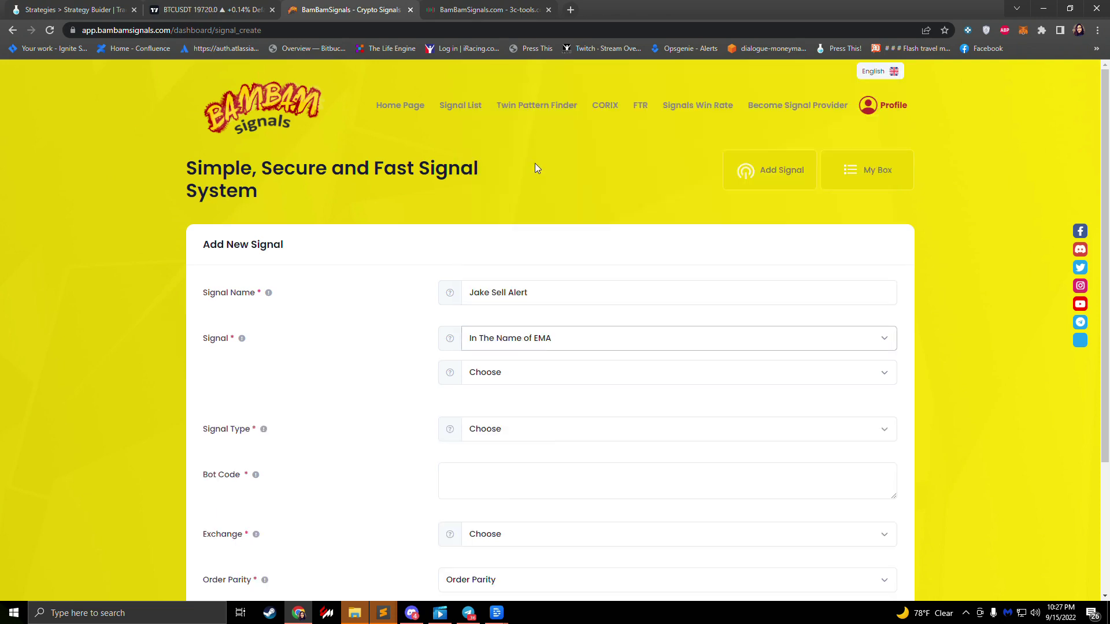
left_click(502, 371)
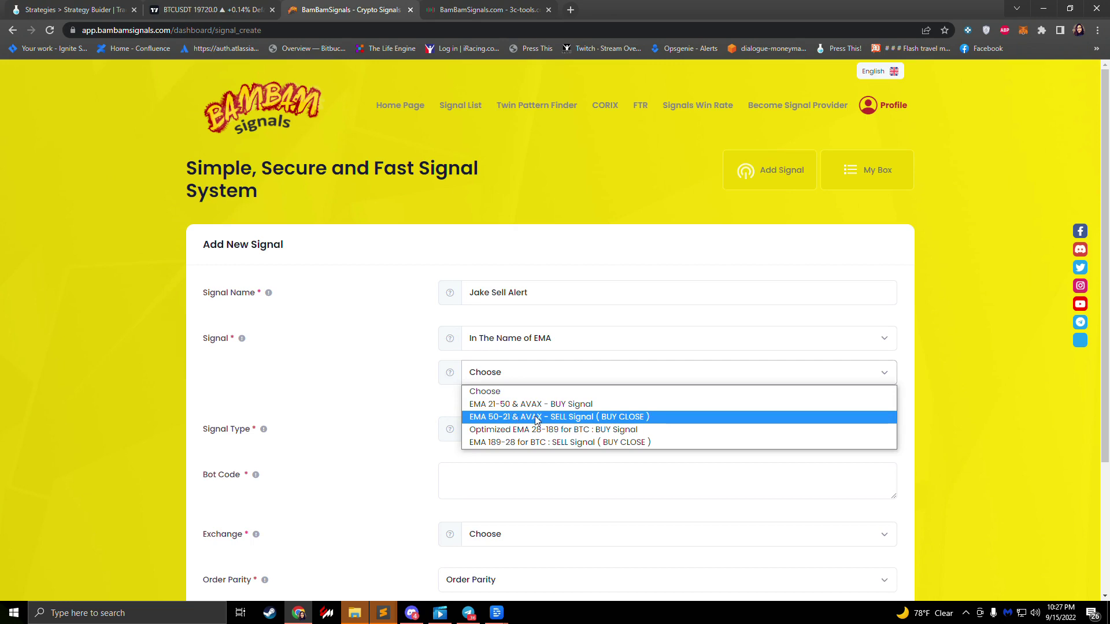
left_click(514, 420)
scroll(418, 370, "down", 1)
scroll(418, 370, "down", 3)
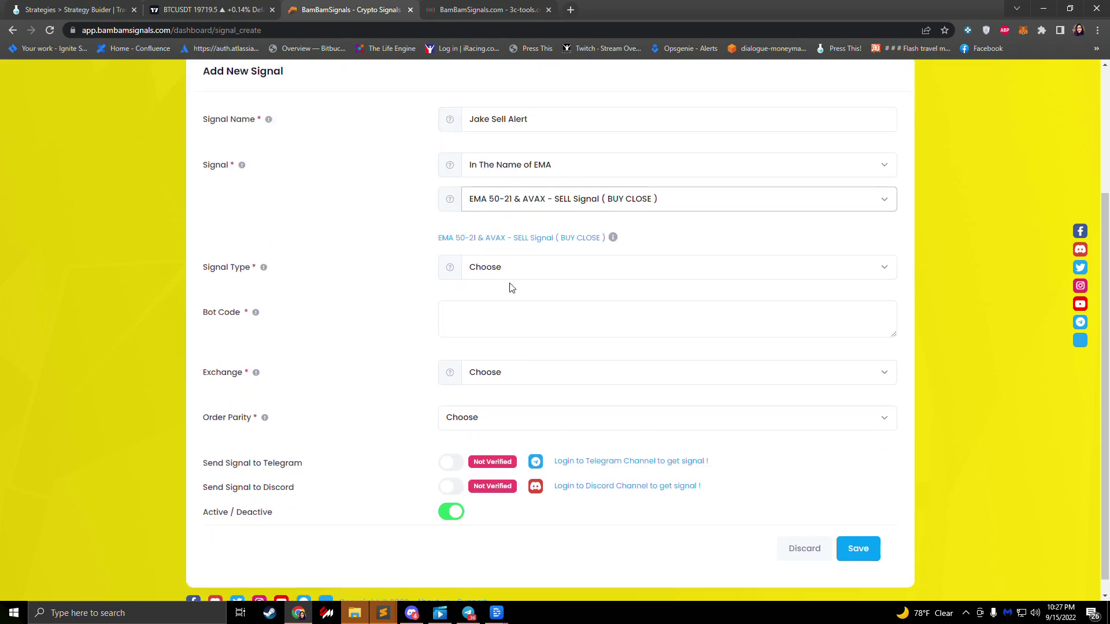
left_click(511, 270)
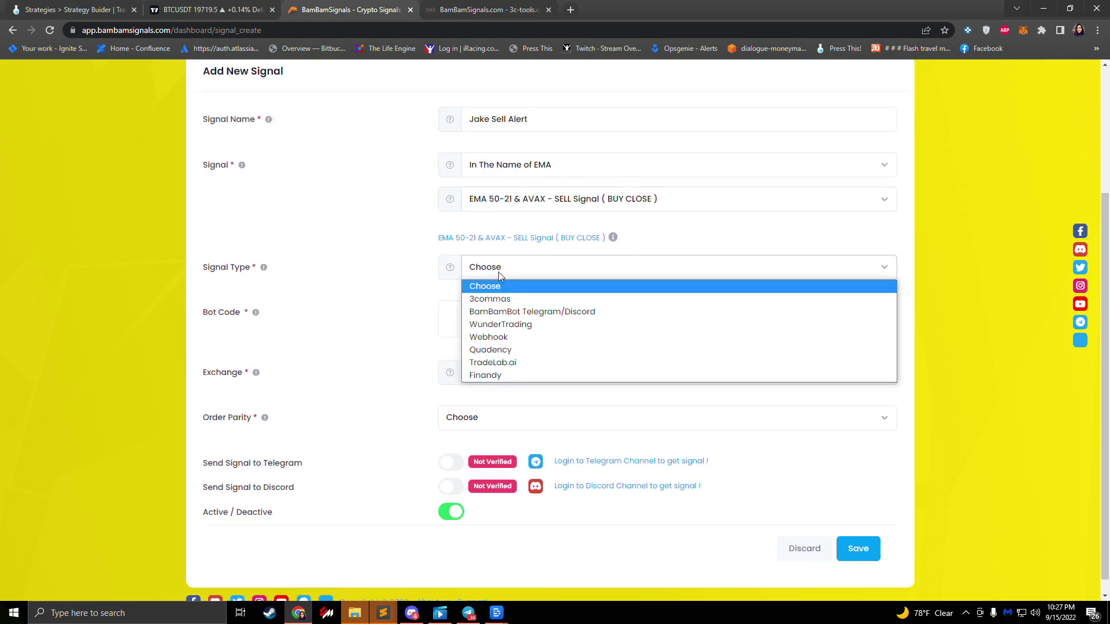
left_click(496, 363)
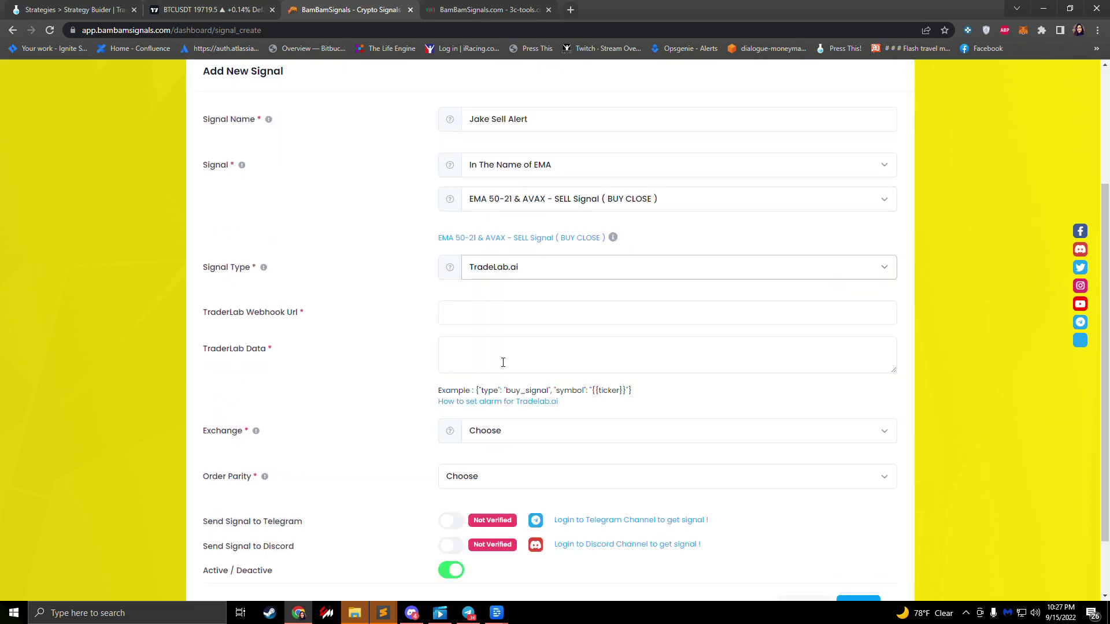
Step: Paste the TradeLab webhook URL and the ETCUSDT sell message JSON into the form
left_click(73, 10)
left_click(392, 373)
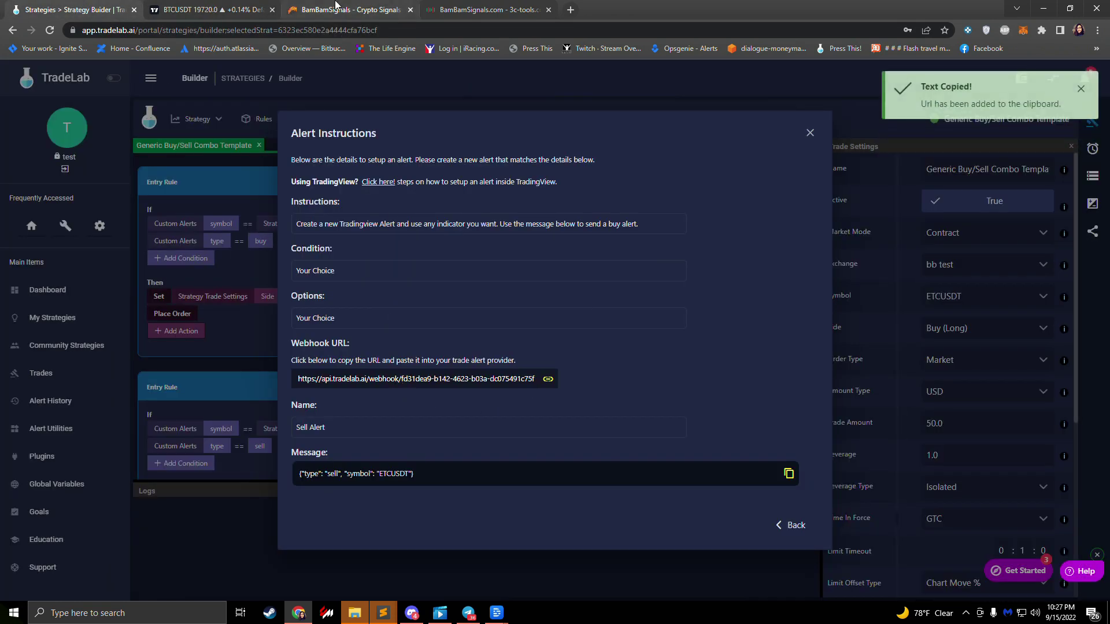
left_click(351, 10)
left_click(476, 313)
left_click(93, 10)
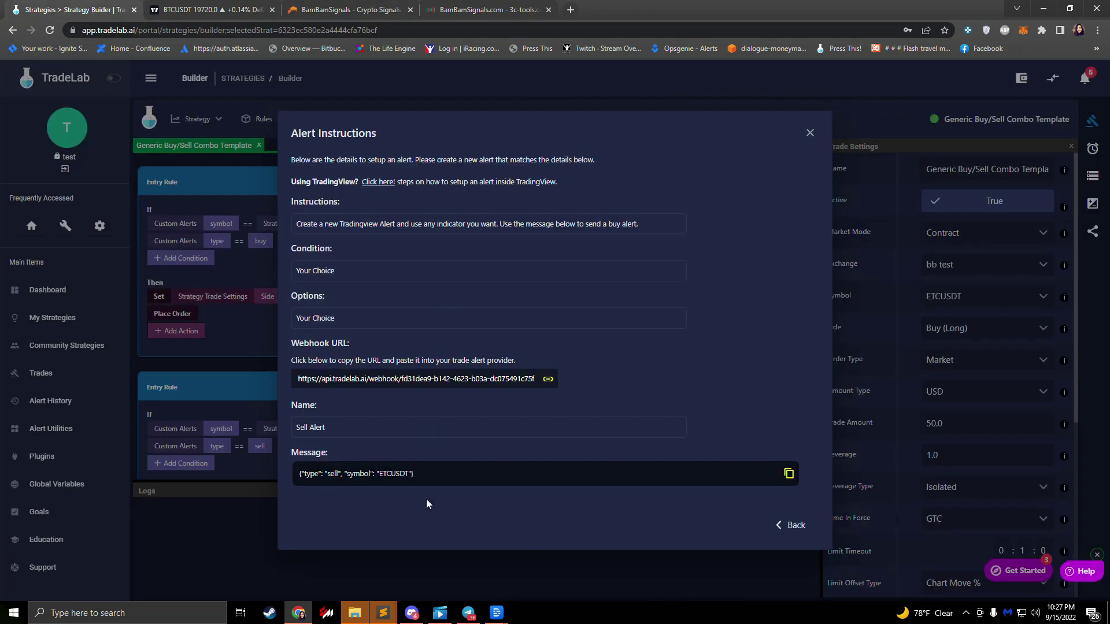
left_click(376, 483)
left_click(320, 13)
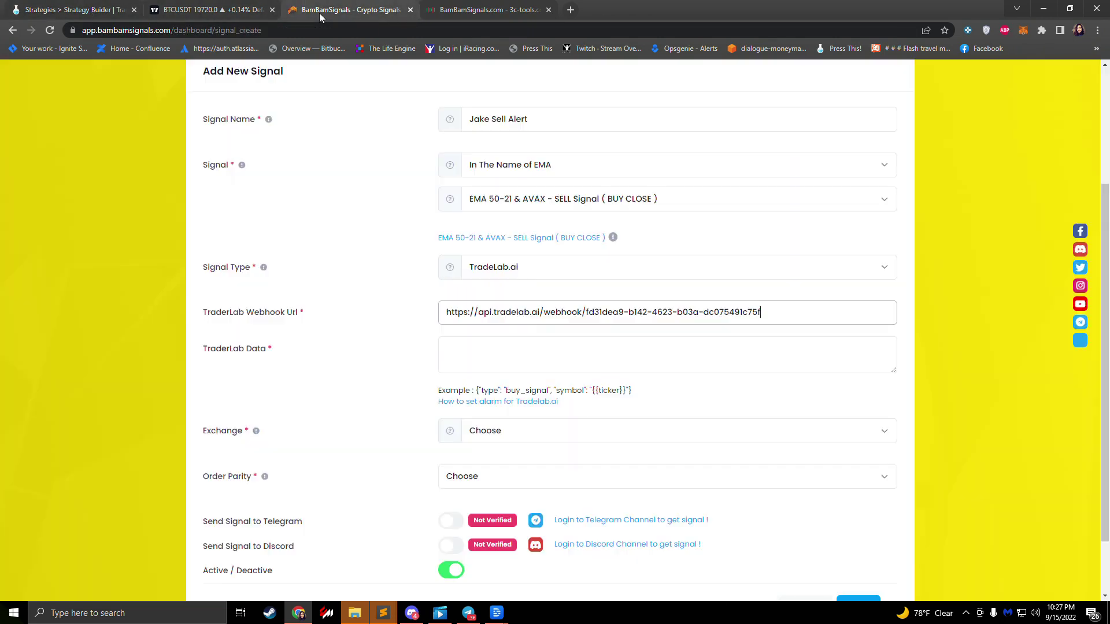
left_click(509, 358)
key("ctrl+v")
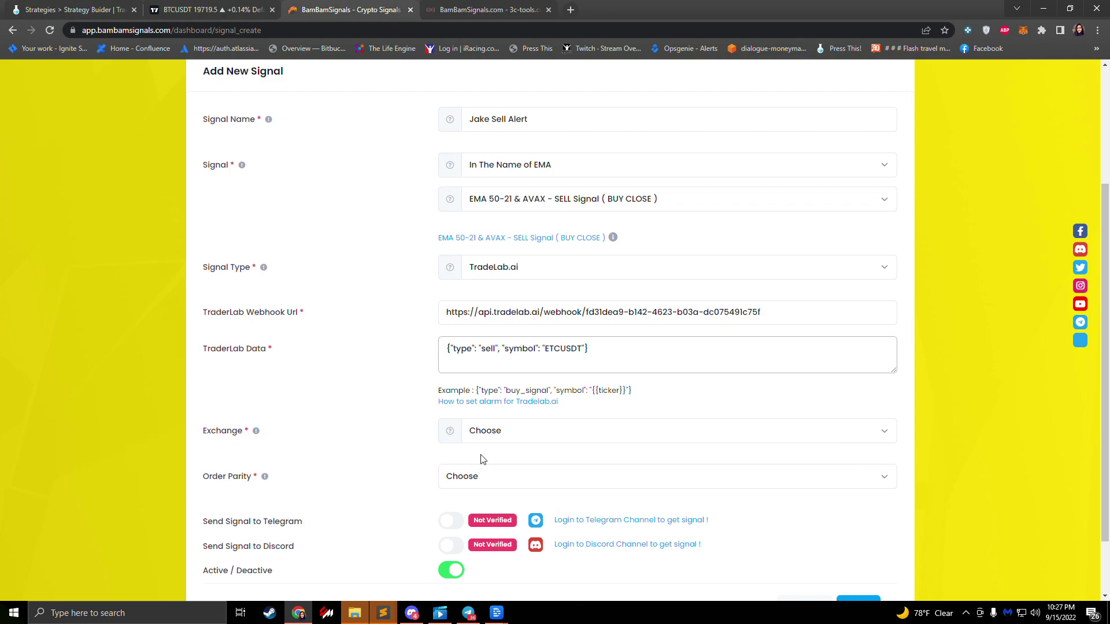
Step: Choose BINANCE with Binance BUSD parity and save the sell signal
left_click(490, 437)
left_click(491, 460)
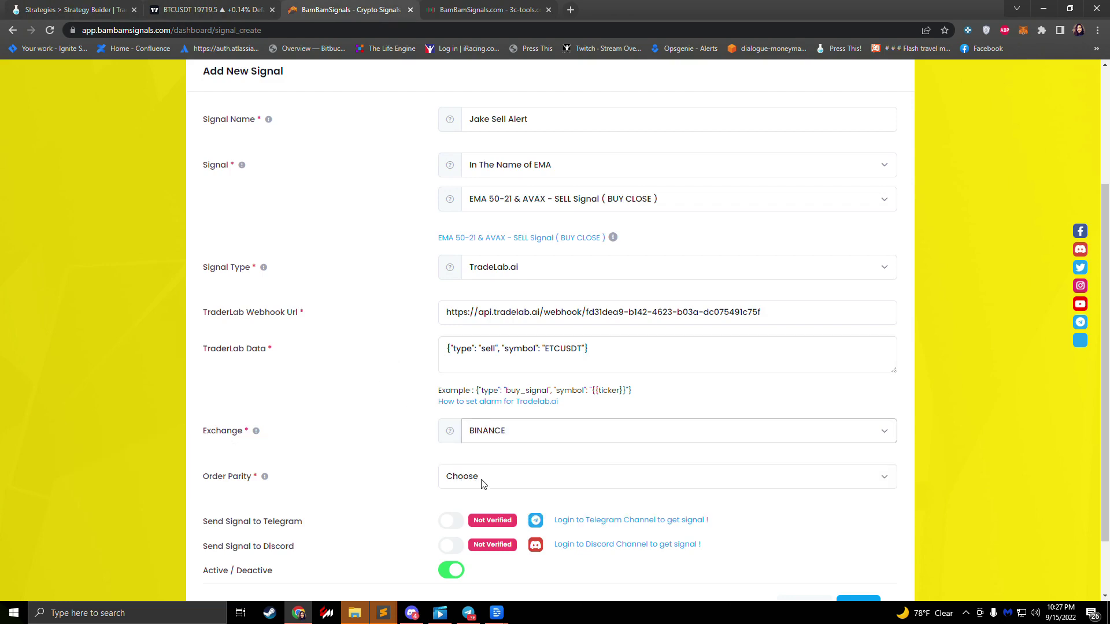
left_click(475, 472)
left_click(476, 509)
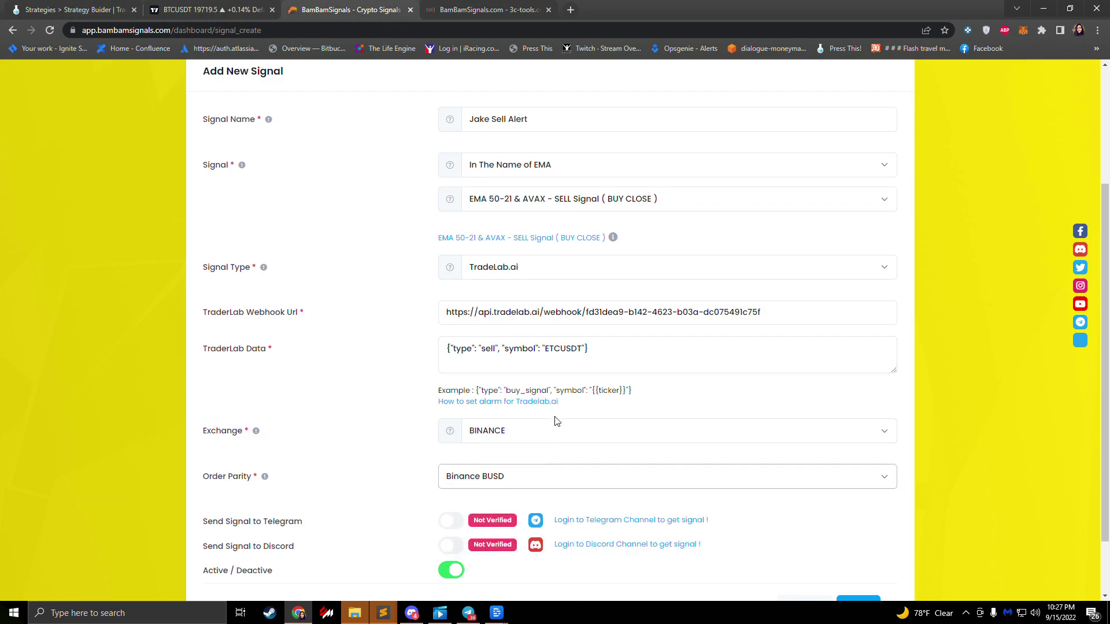
scroll(454, 456, "down", 1)
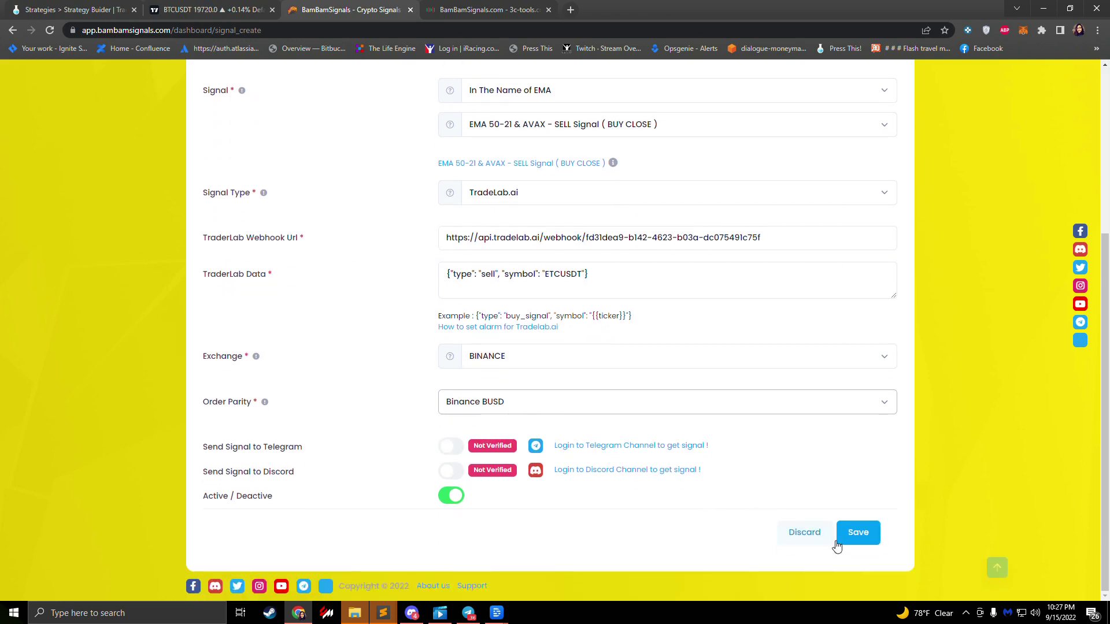
left_click(857, 540)
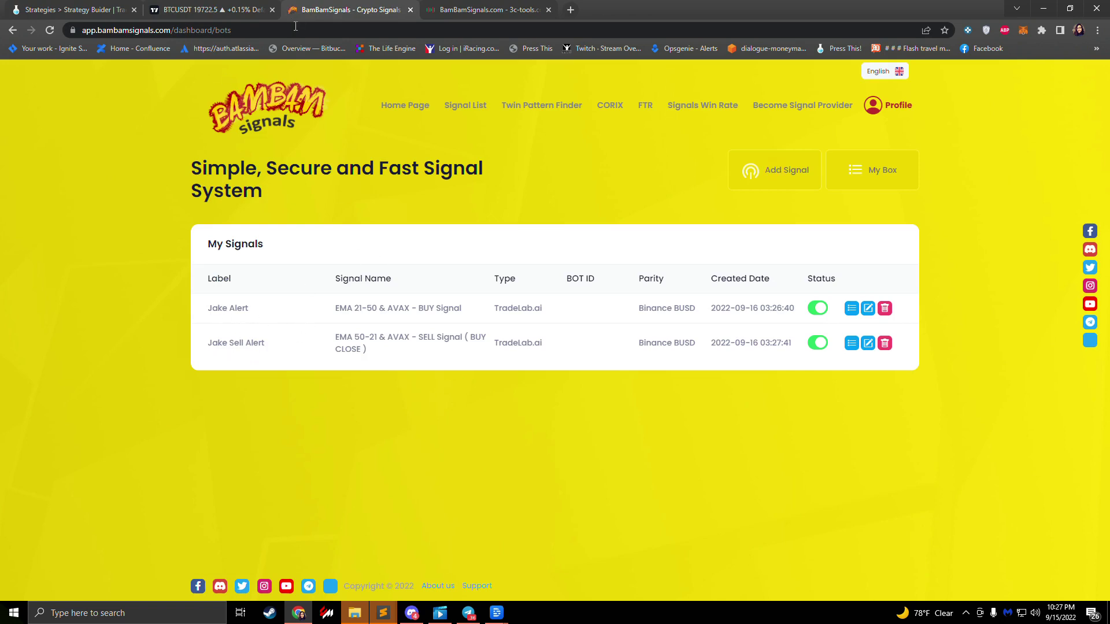
Step: Leave the Sell Alert details and close Alert Instructions with All Done!
left_click(65, 15)
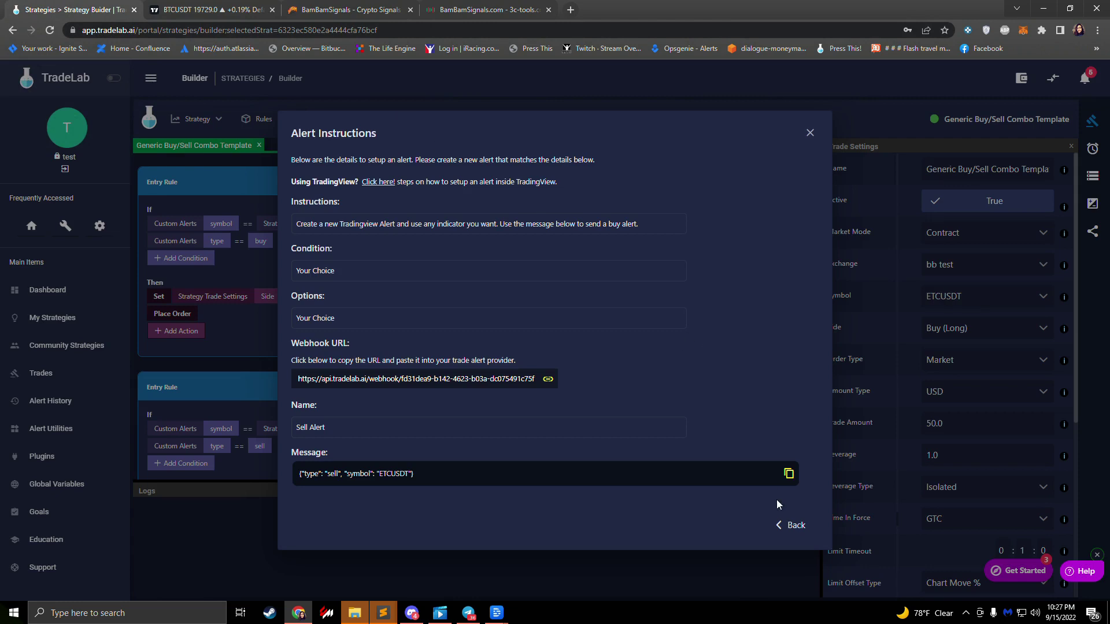
left_click(792, 526)
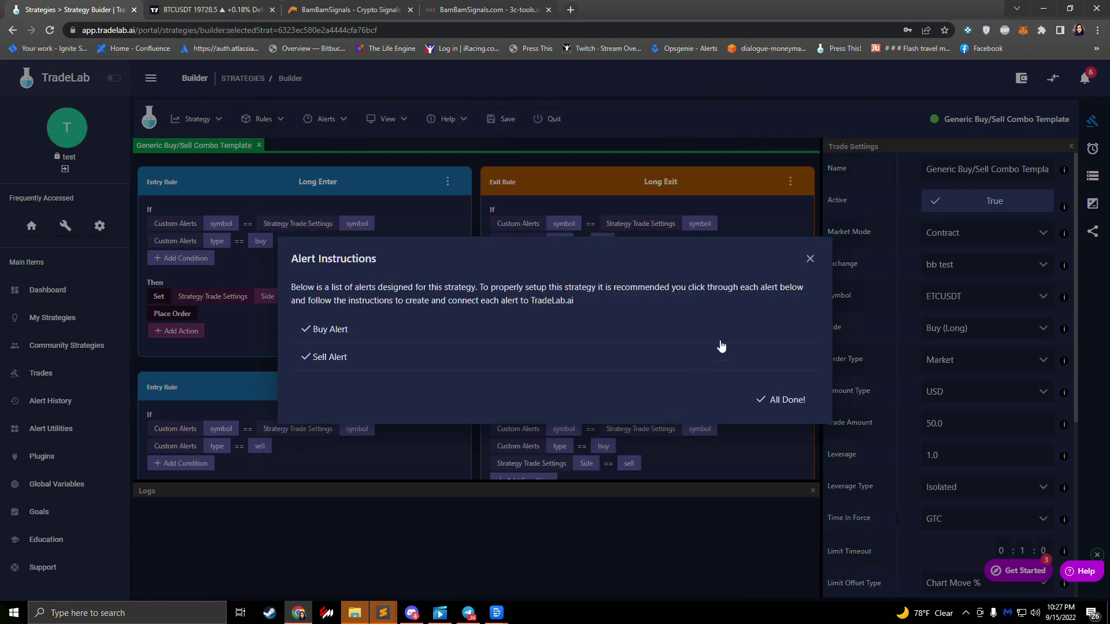
left_click(775, 401)
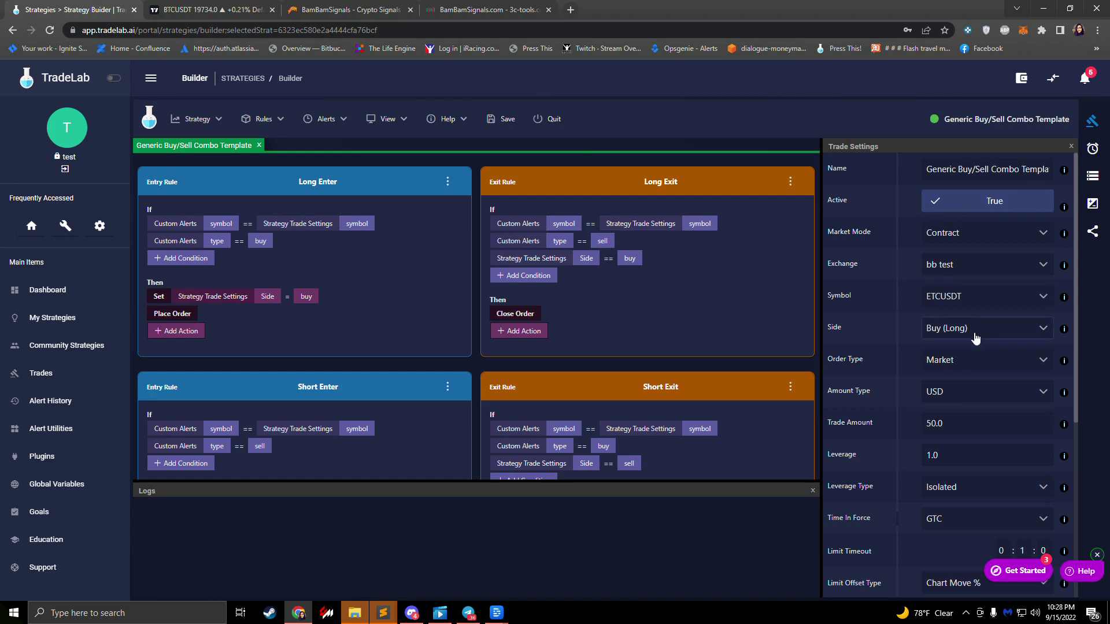
Step: Set the trade Amount Type to Percentage and the Trade Amount to 5.0
left_click(969, 391)
left_click(968, 391)
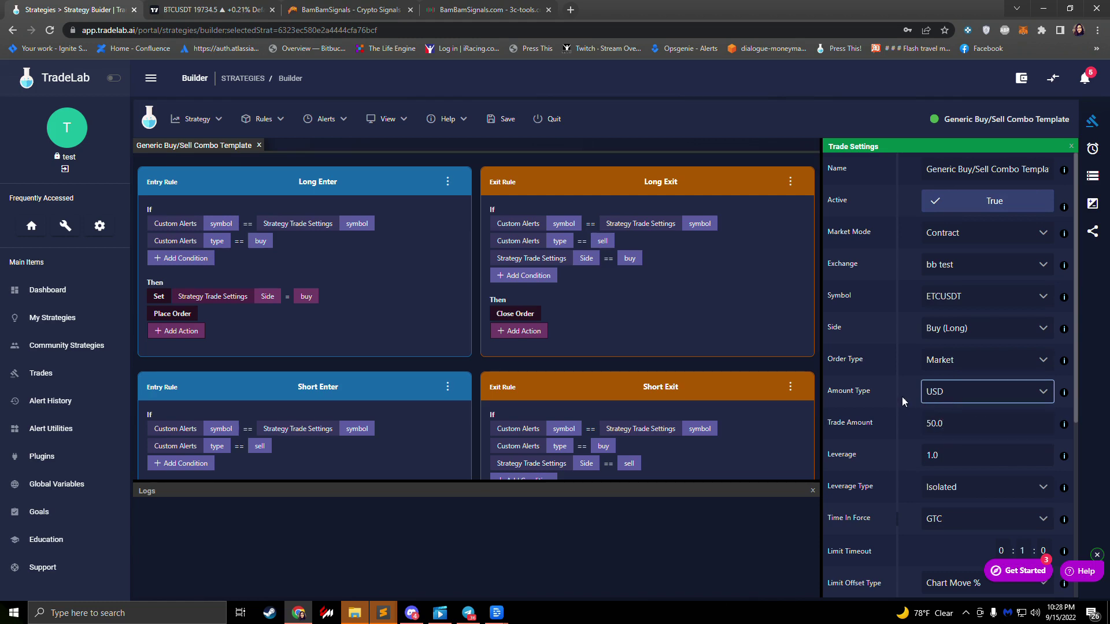
left_click(961, 399)
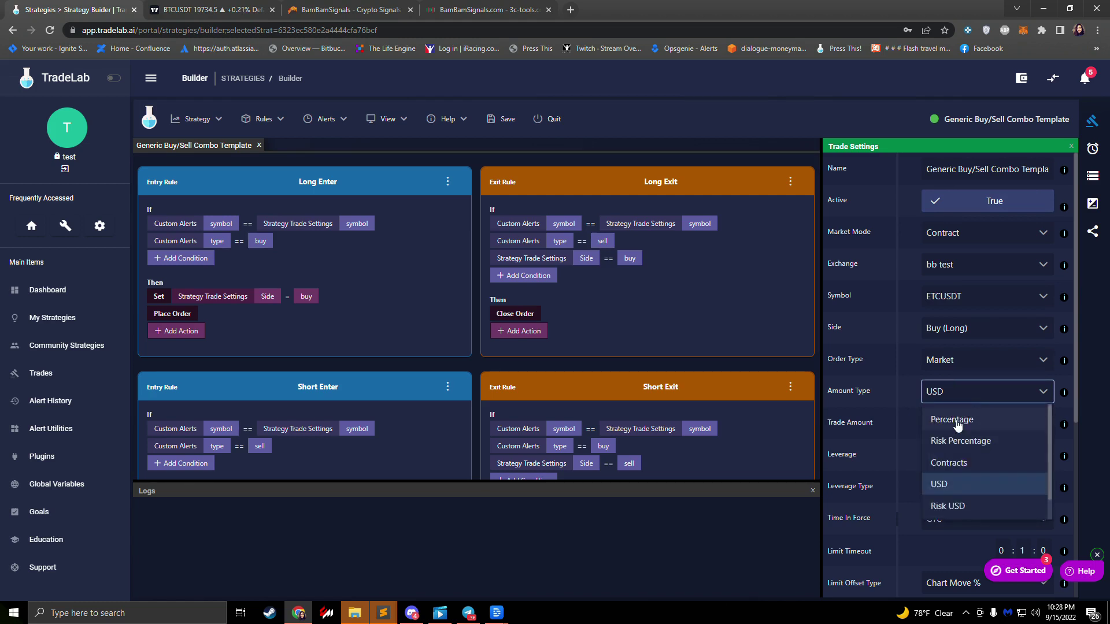
left_click(956, 422)
left_click_drag(956, 423, 876, 424)
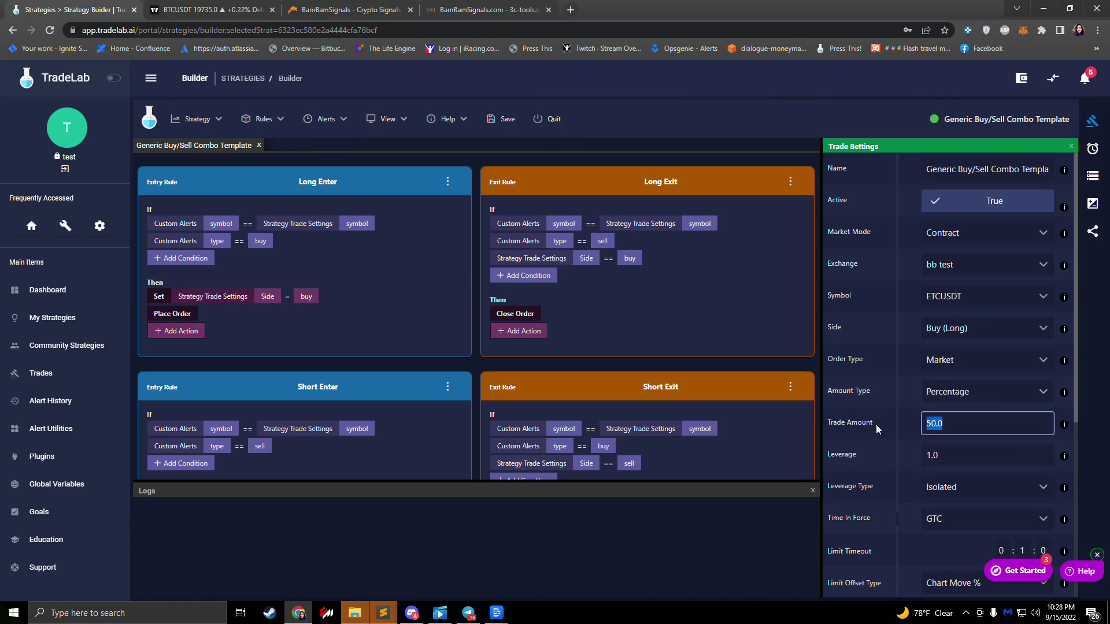
type("5")
left_click(892, 422)
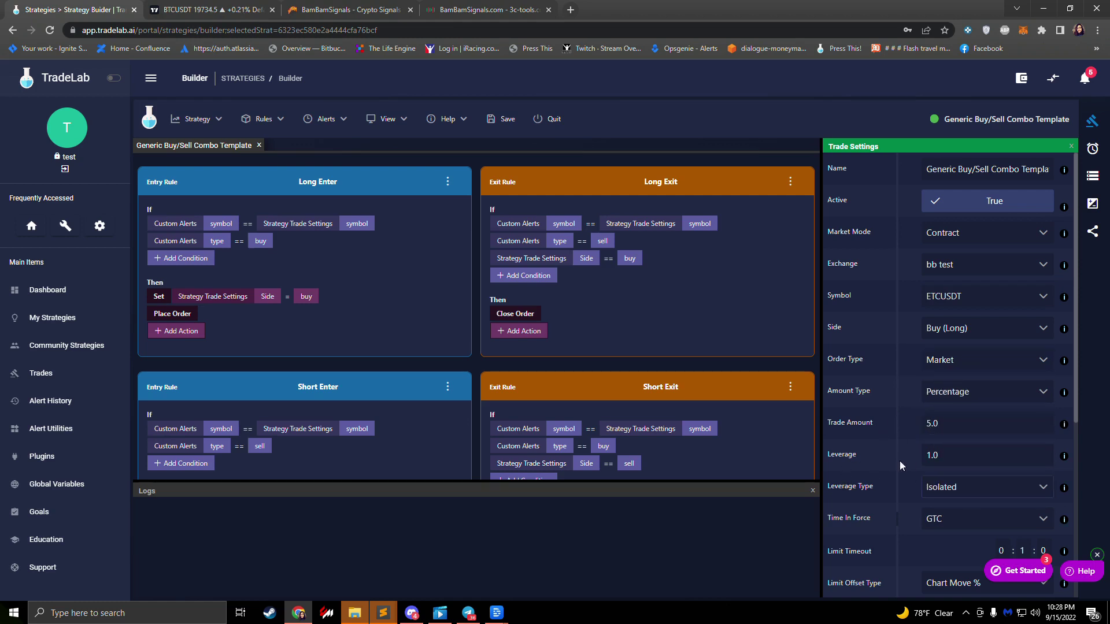
left_click(1094, 205)
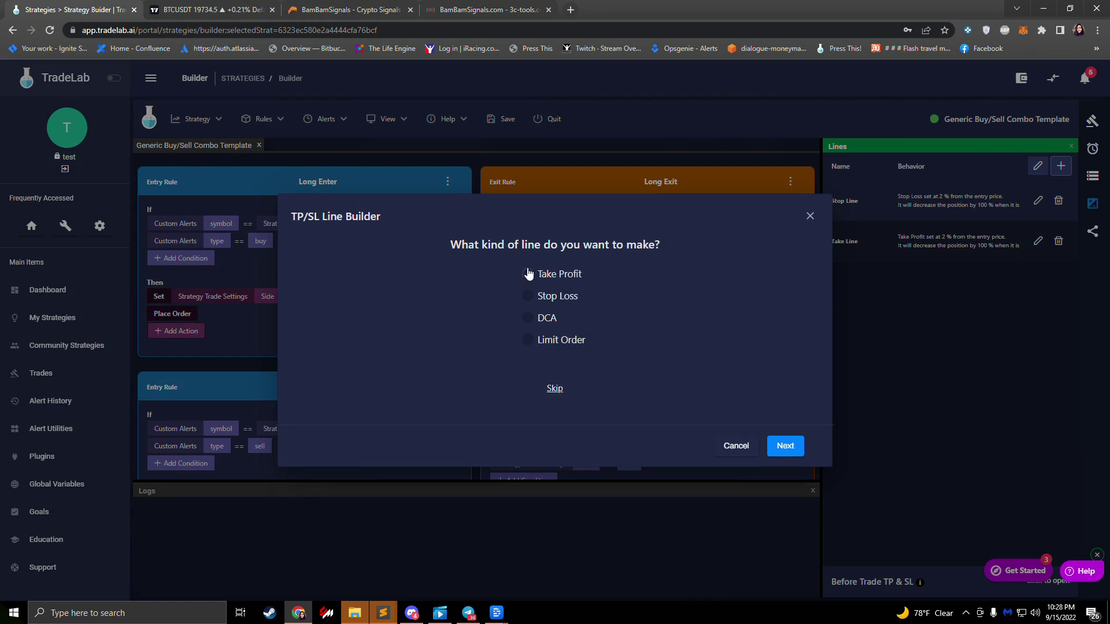
left_click(528, 274)
left_click(607, 321)
left_click(607, 321)
left_click(607, 321)
left_click(794, 399)
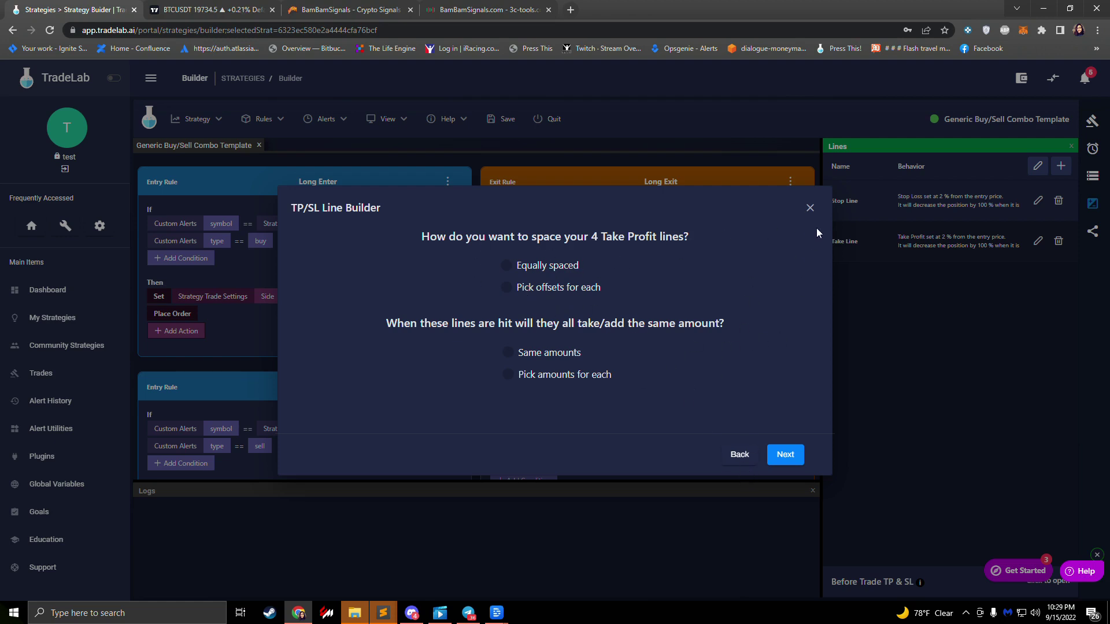
left_click(810, 208)
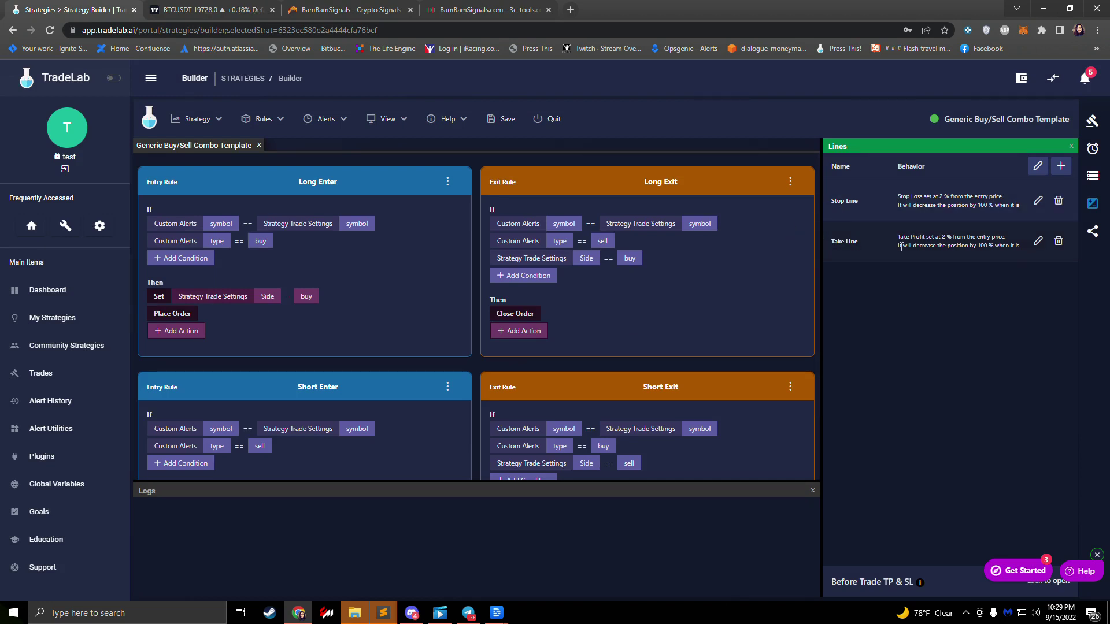
Step: Check the 2% stop and take line distances and open the lines editor, keeping Stop at 2.0
left_click_drag(930, 197, 958, 197)
left_click_drag(926, 237, 958, 238)
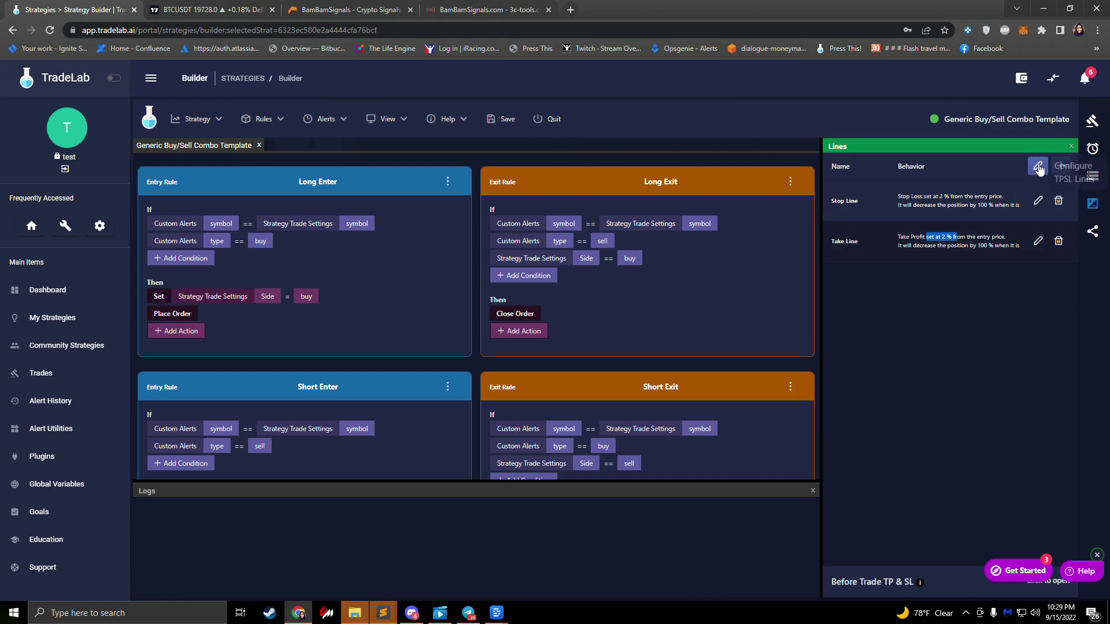
left_click(1036, 167)
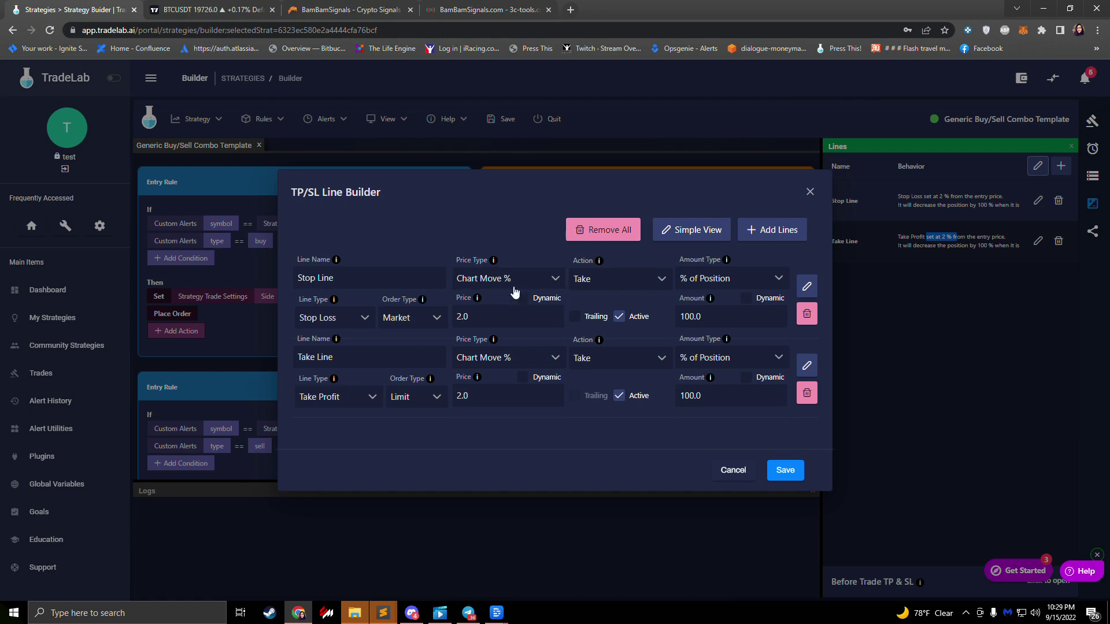
left_click(296, 317)
double_click(491, 316)
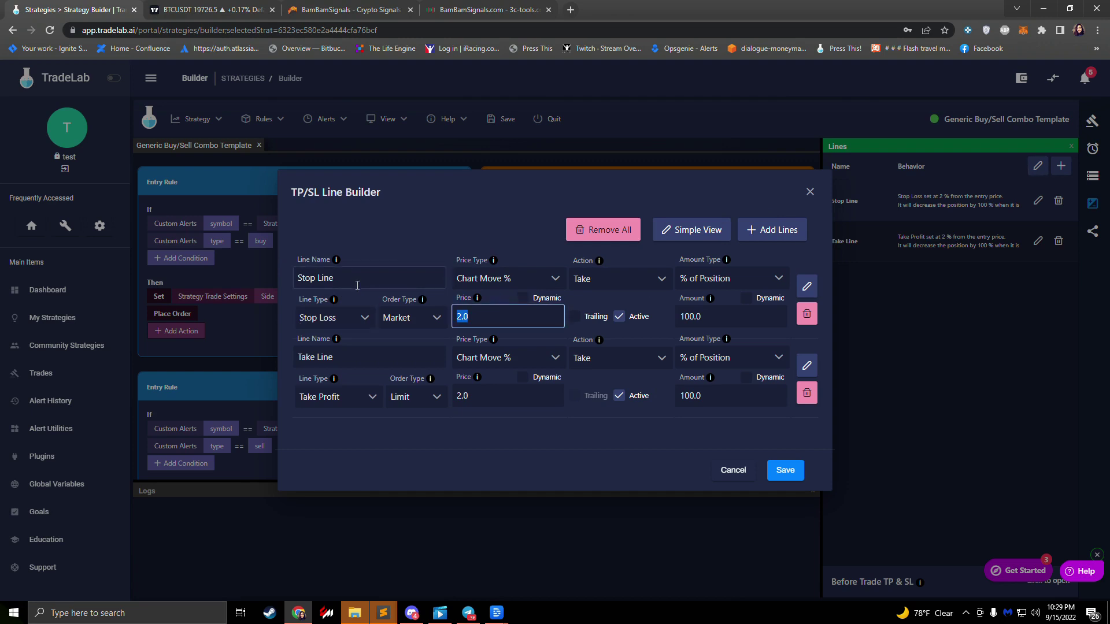
key("Right")
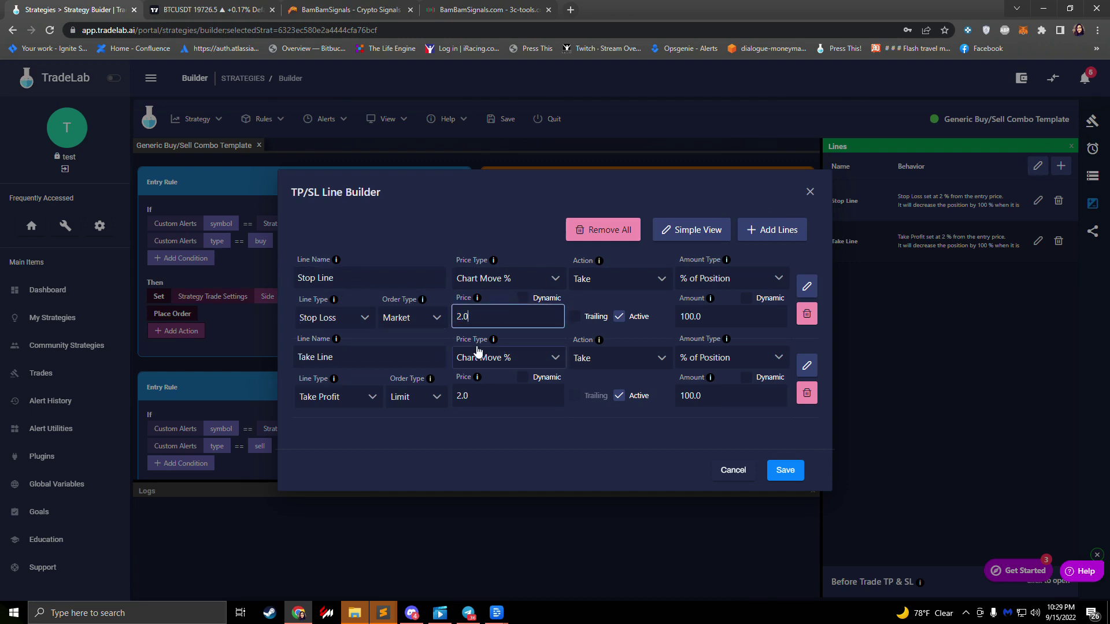
Step: Change the Take Line price from 2.0 to 4.0, save the lines, then save the strategy
left_click(485, 394)
key("Left")
key("Left")
key("BackSpace")
type("4")
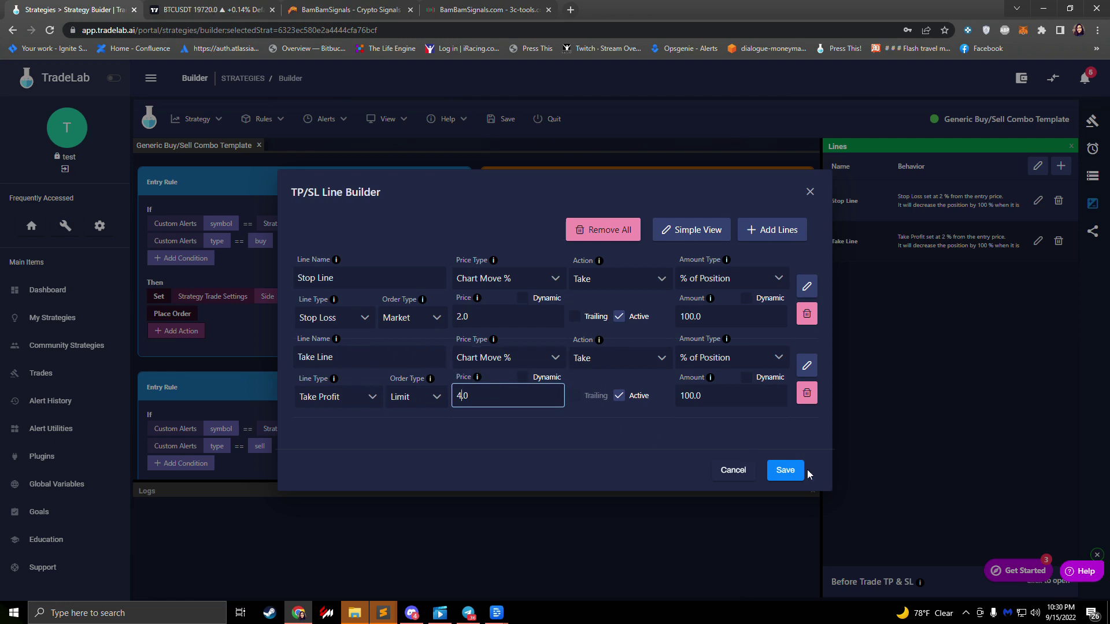
left_click(791, 473)
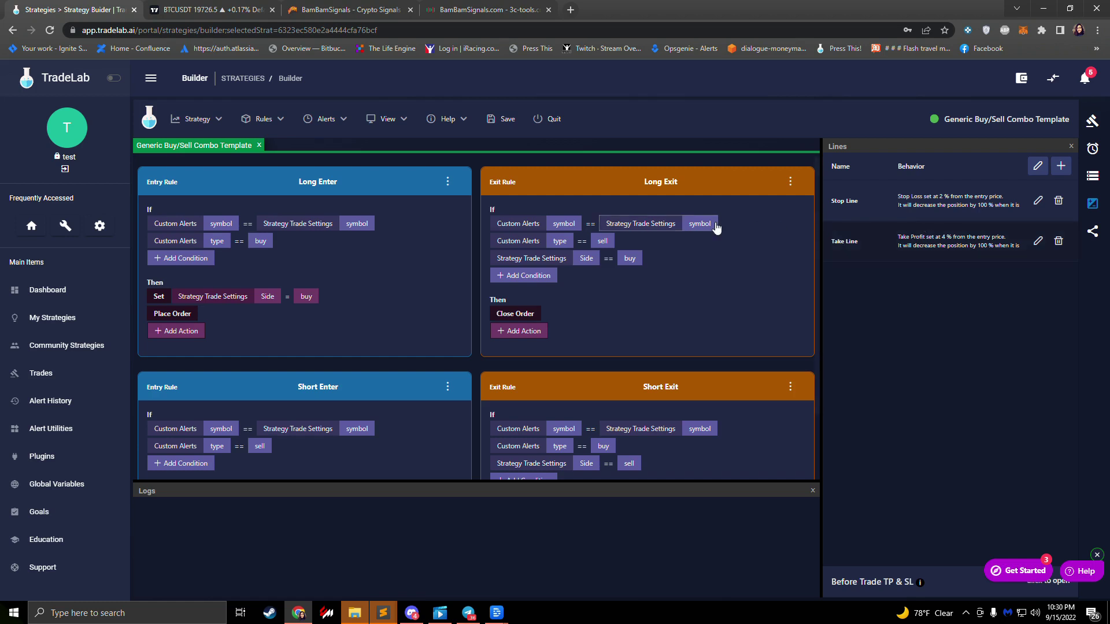
left_click(491, 119)
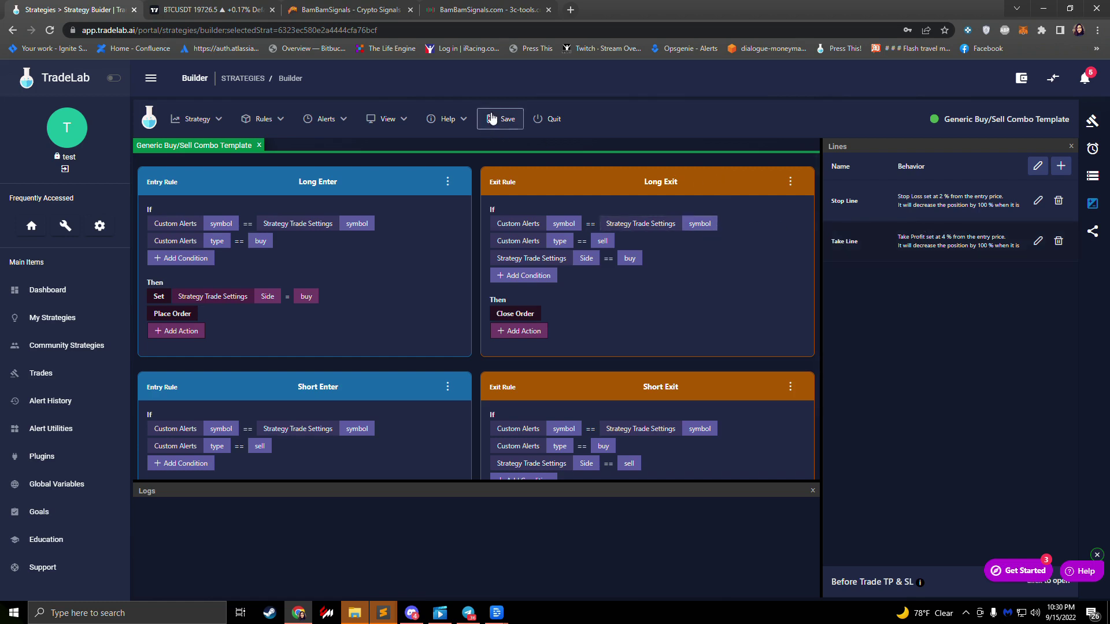
Step: Return to the strategies list and open the Generic Buy/Sell Combo Template details panel, collapsing its profit row
left_click(554, 121)
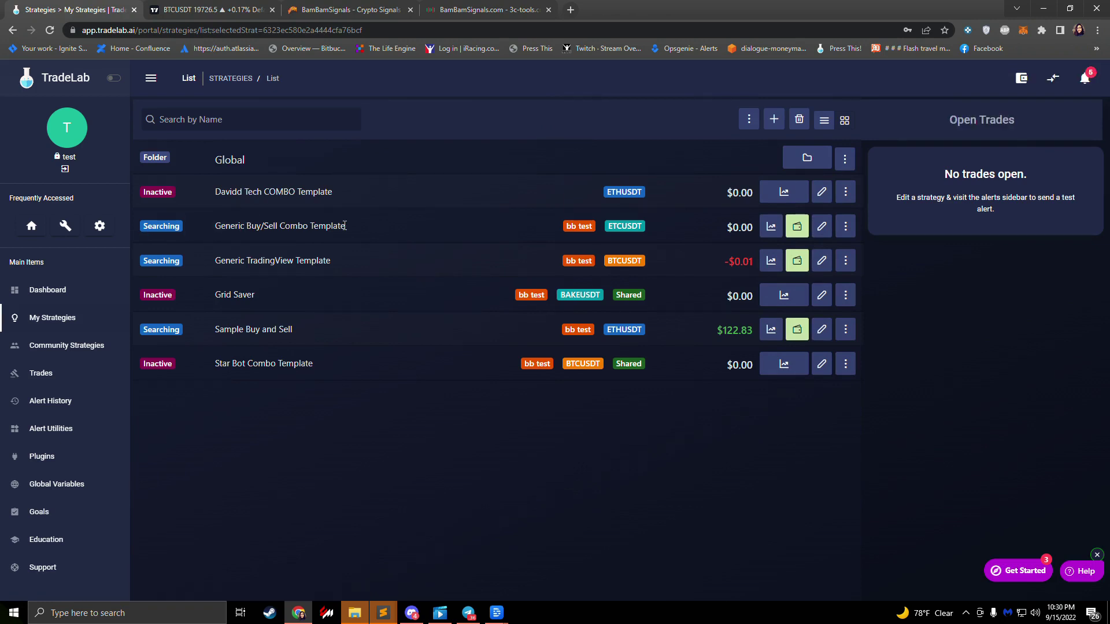
left_click_drag(351, 225, 210, 227)
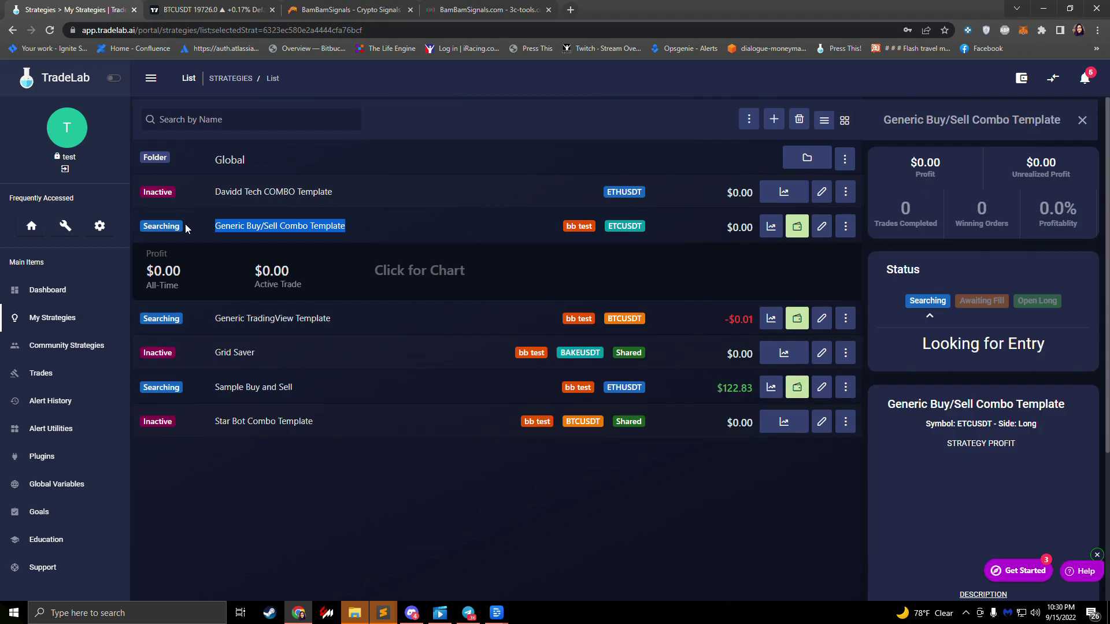
mouse_move(149, 226)
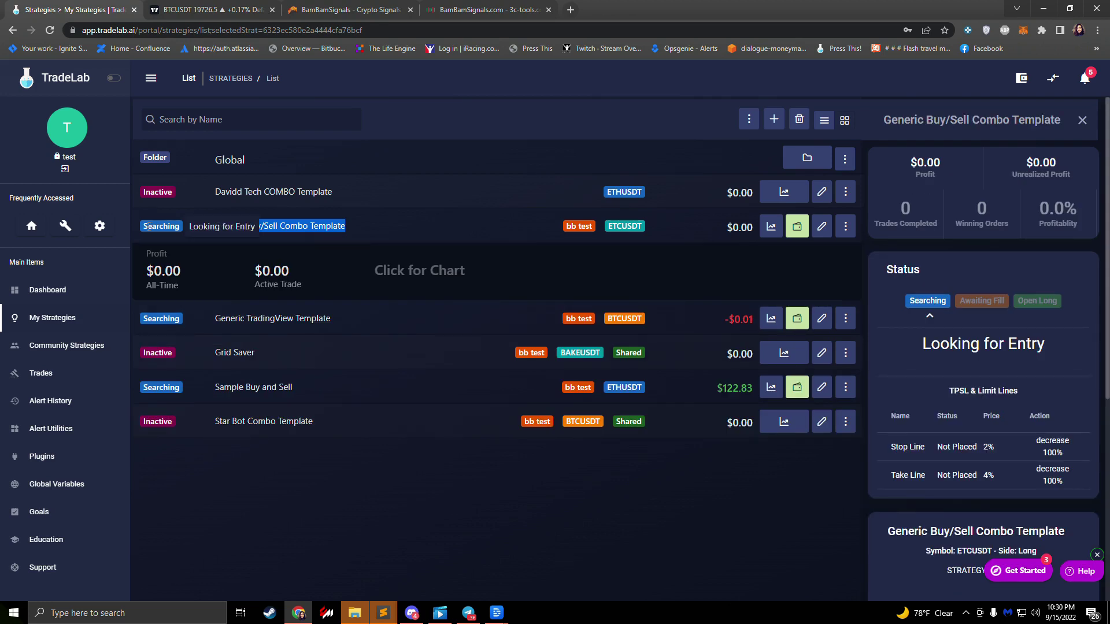
left_click(390, 230)
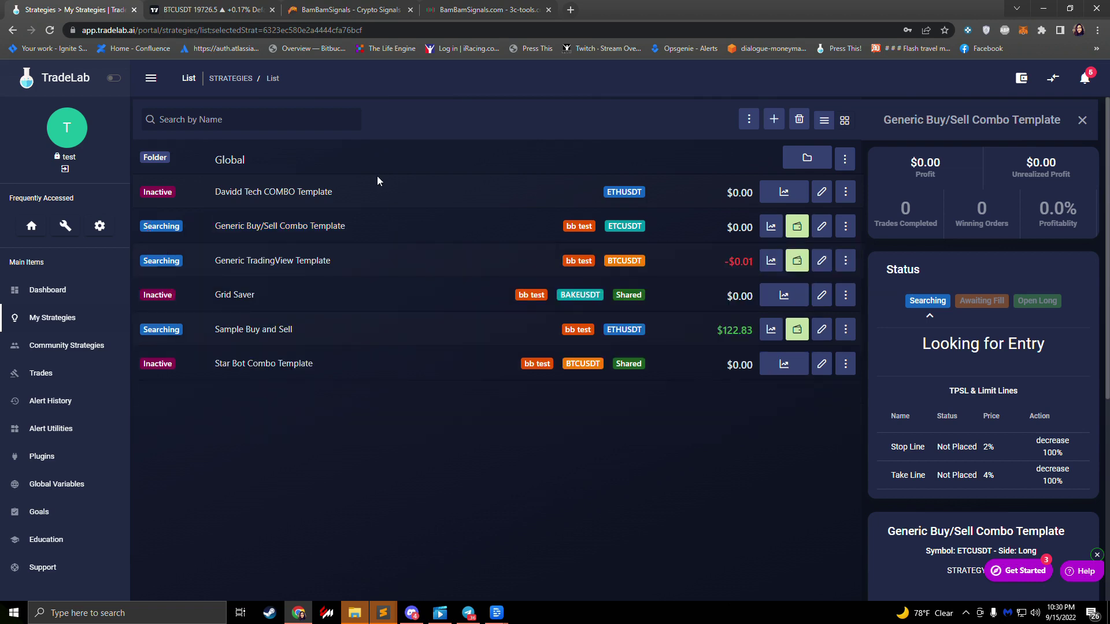
left_click(305, 12)
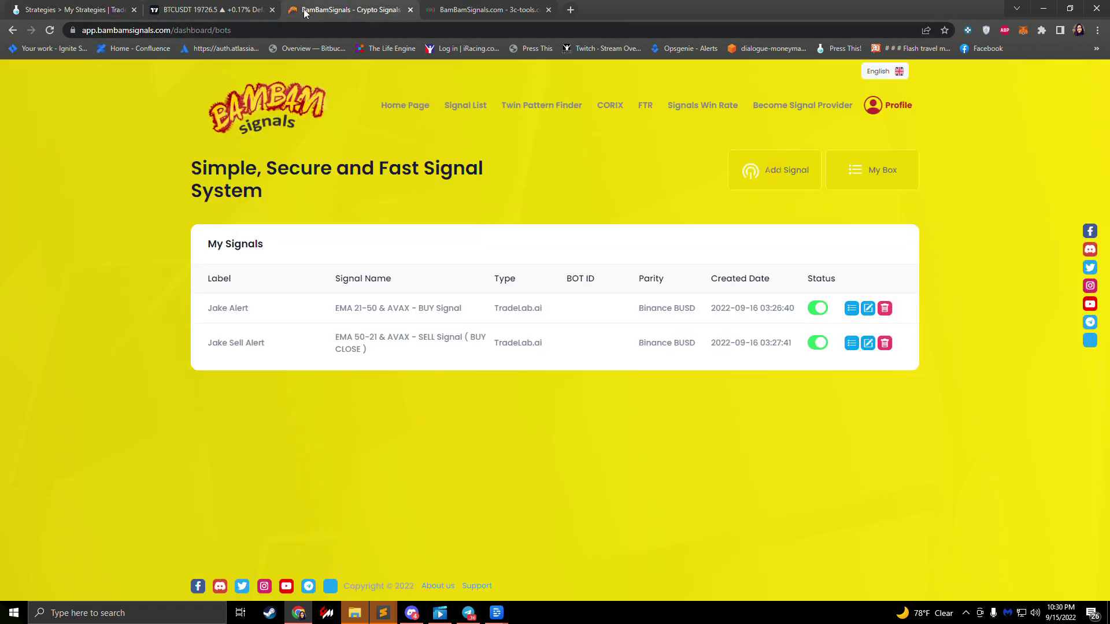
left_click(77, 7)
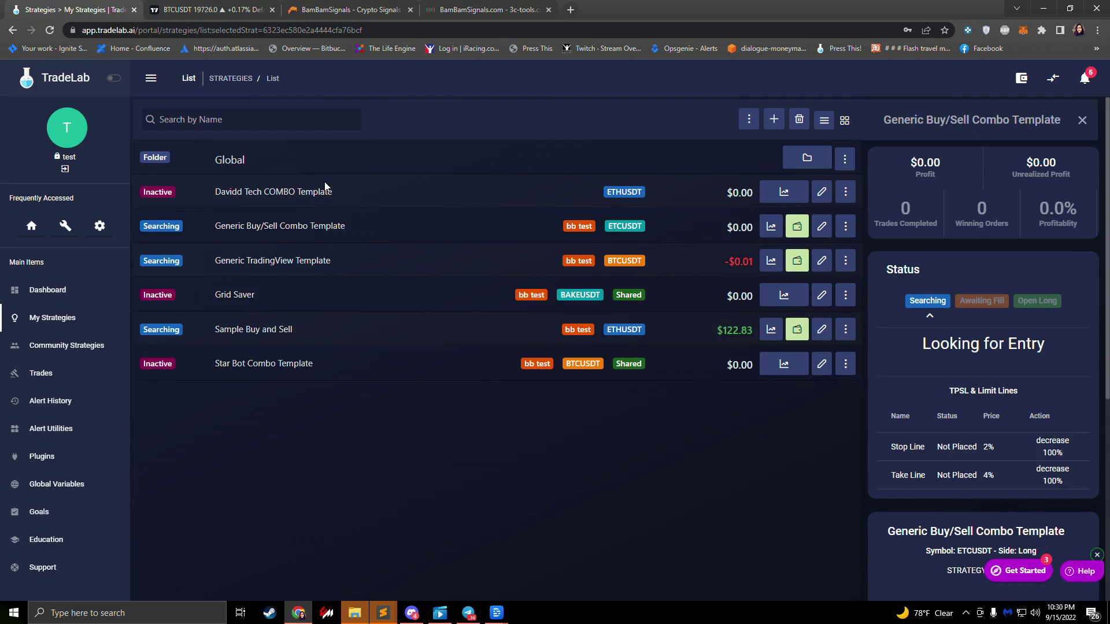
Step: Prepare the strategy's Buy Alert test send for ETCUSDT and toggle the Place Real Orders option
left_click(821, 226)
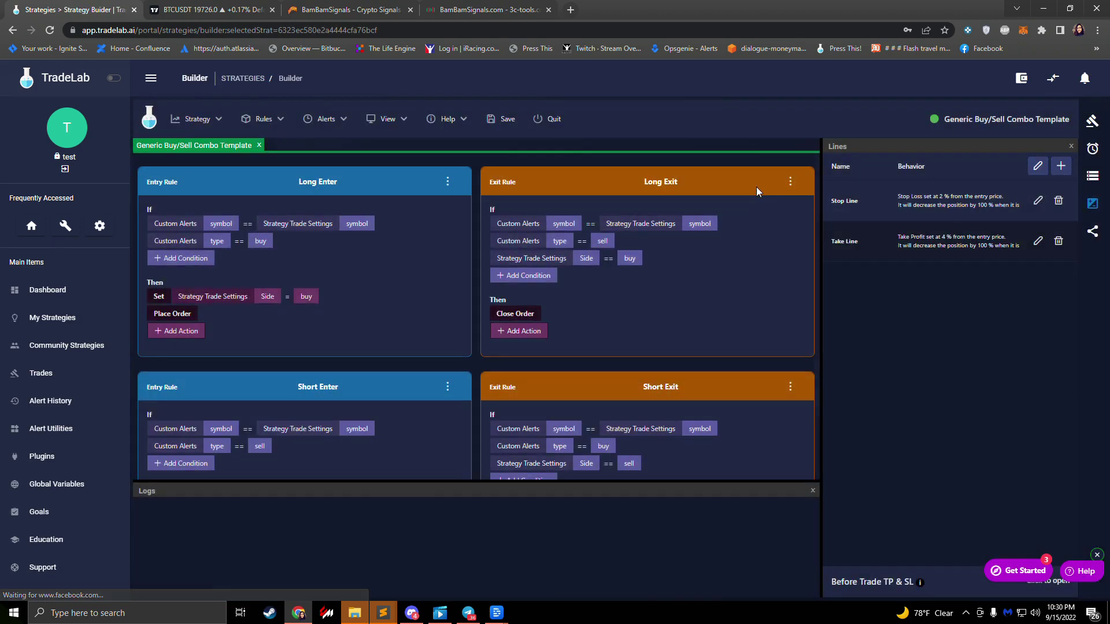
left_click(1094, 150)
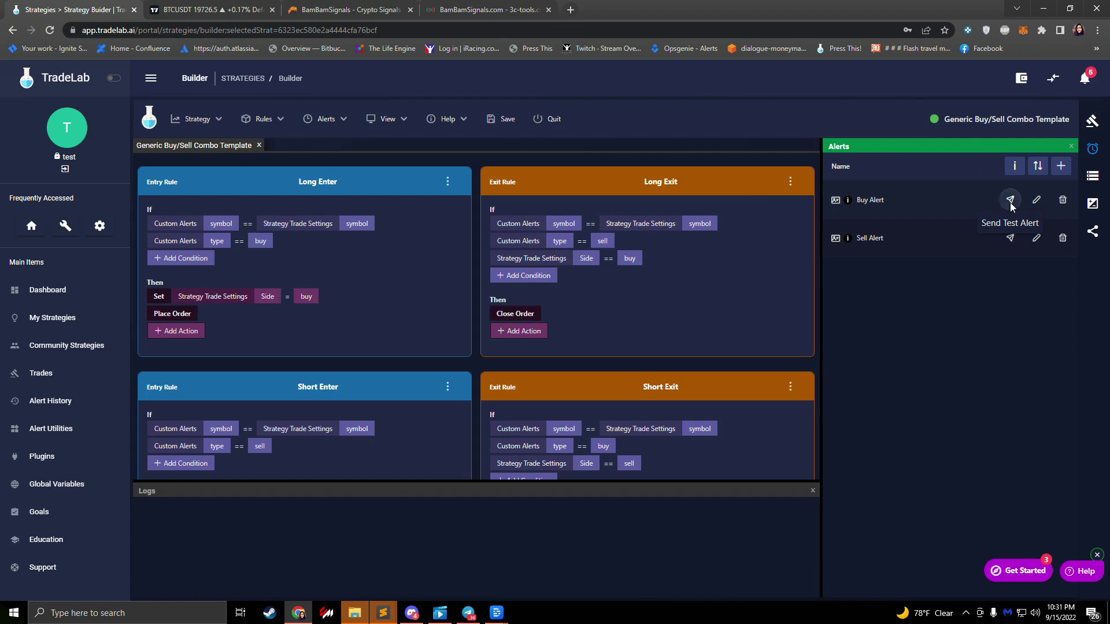
left_click(1010, 203)
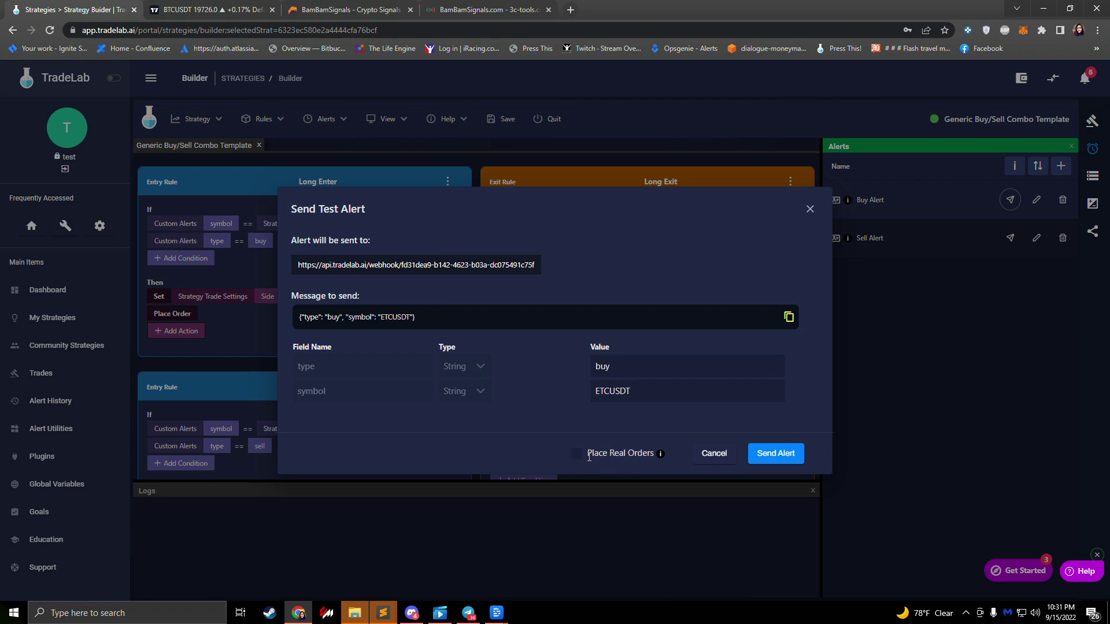
left_click(577, 456)
left_click(575, 453)
Step: Send the buy test alert to open a 1.1 ETCUSDT long, then expand Long Enter's conditions and actions
left_click(773, 456)
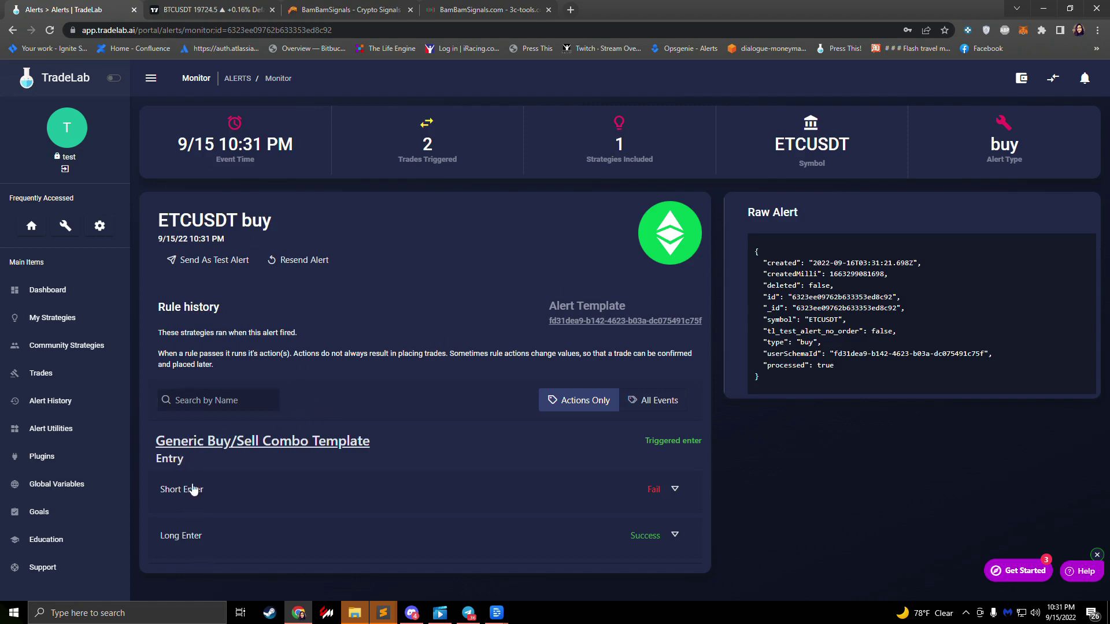
left_click(310, 541)
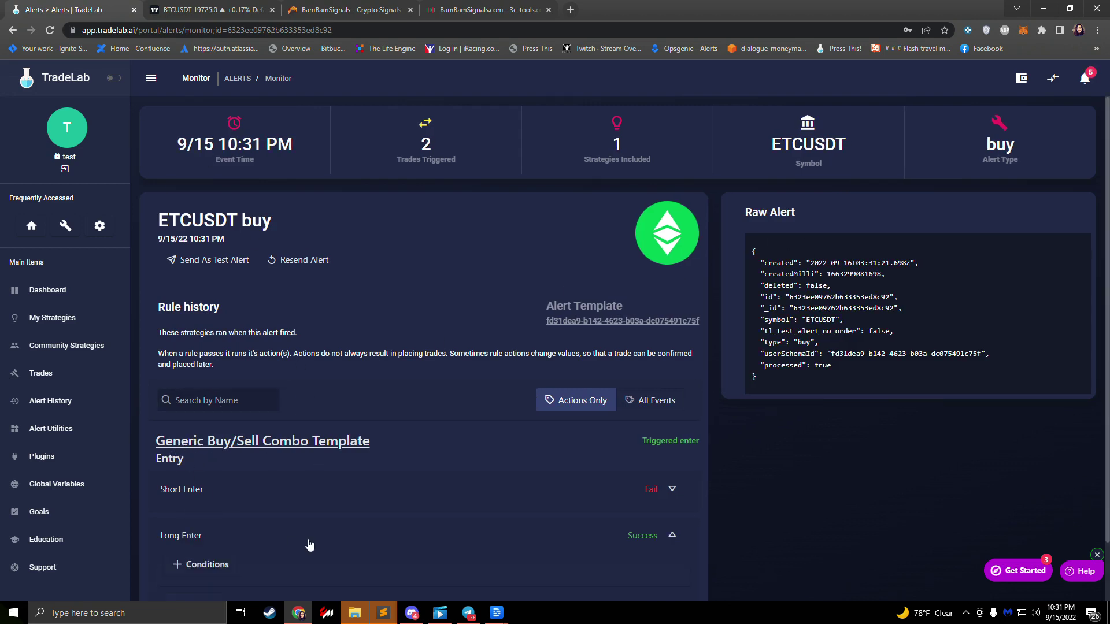
scroll(307, 526, "down", 1)
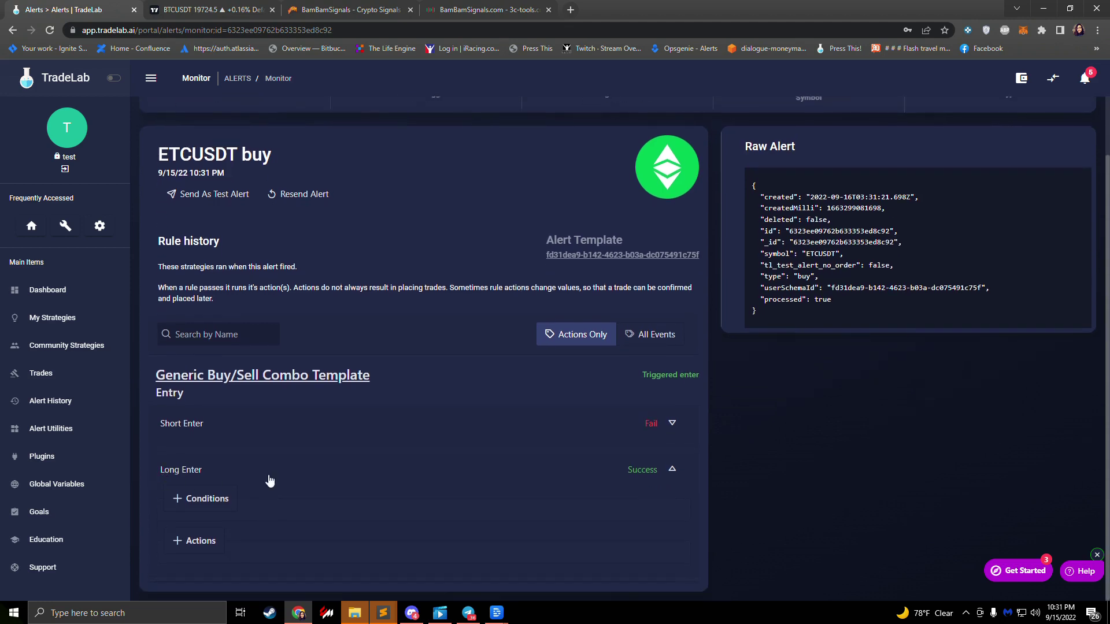
left_click(191, 498)
scroll(262, 465, "down", 2)
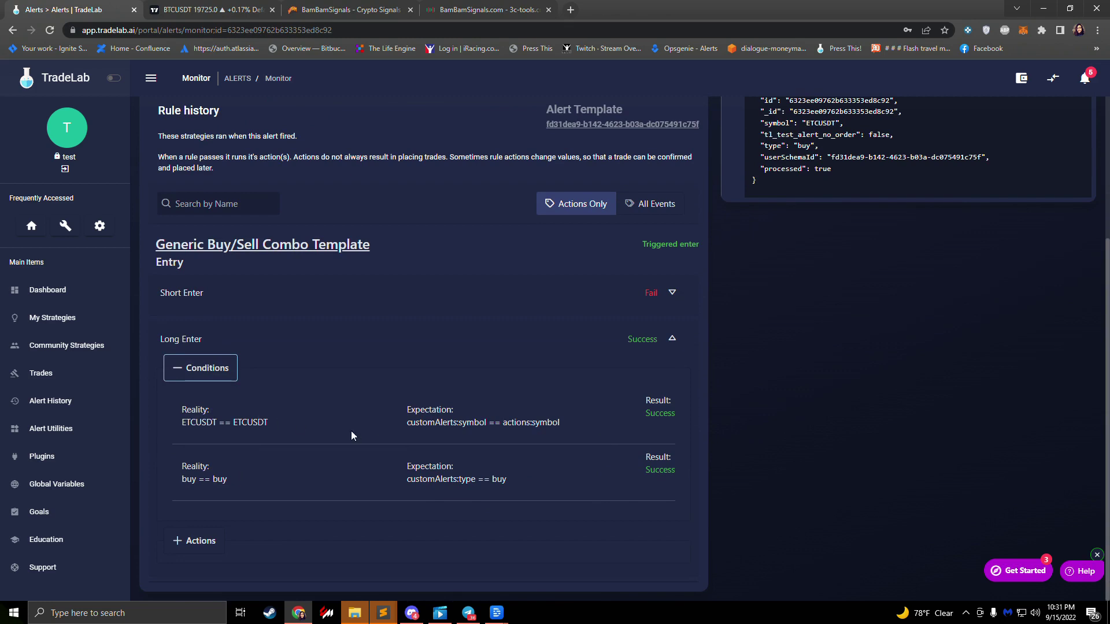
left_click(195, 541)
scroll(251, 490, "down", 2)
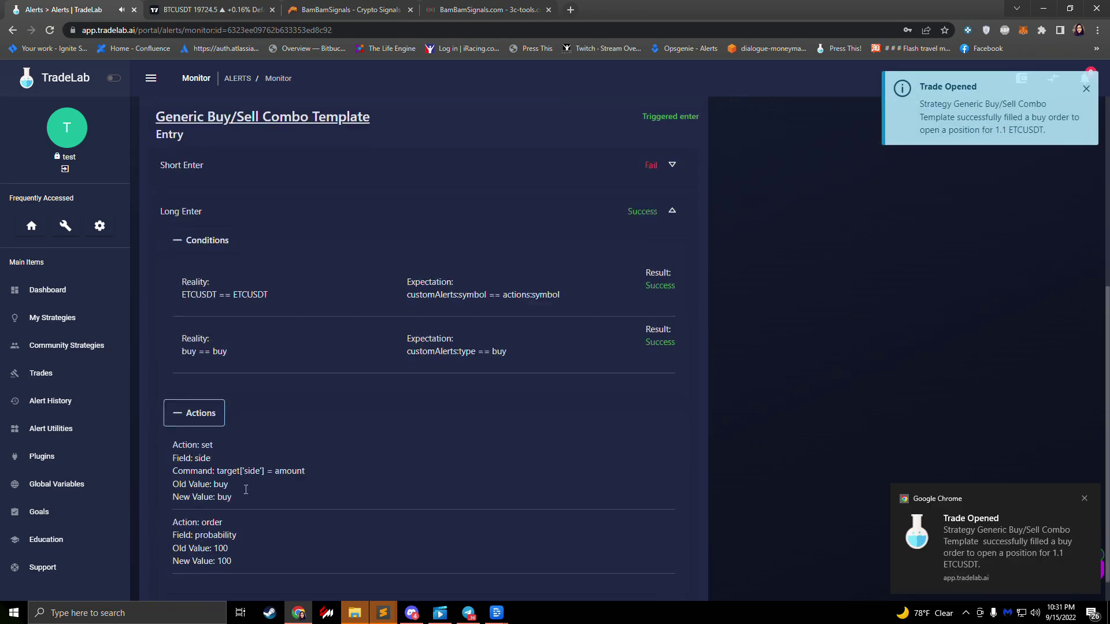
mouse_move(1011, 553)
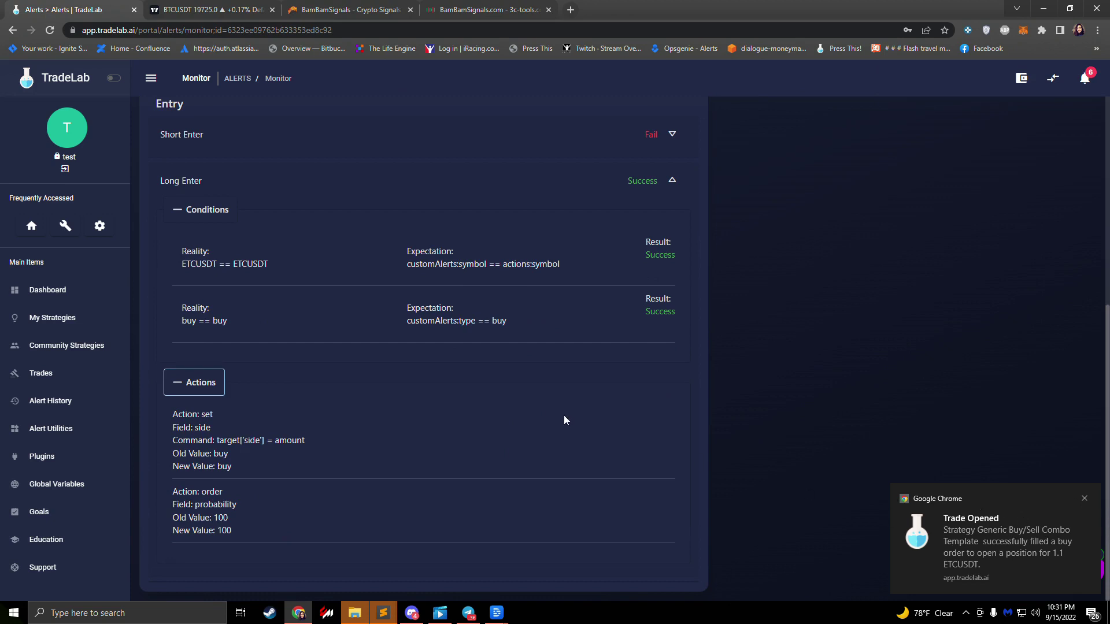
Step: Go back to My Strategies and check the Open Long ETCUSDT trade: $37.12 margin at $33.75 entry
left_click(53, 319)
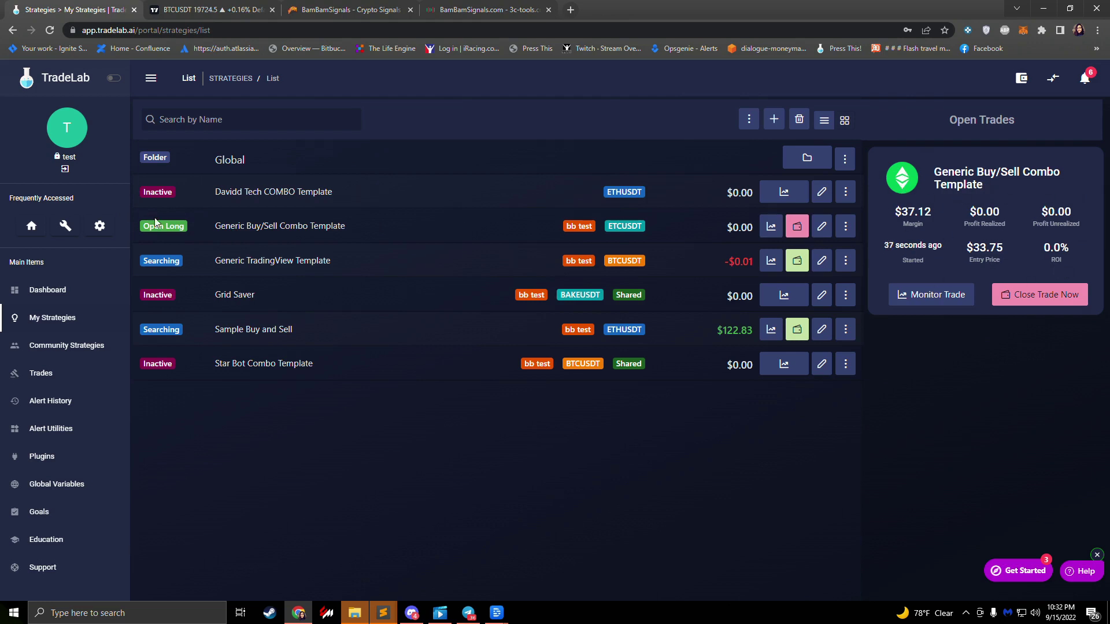
mouse_move(144, 228)
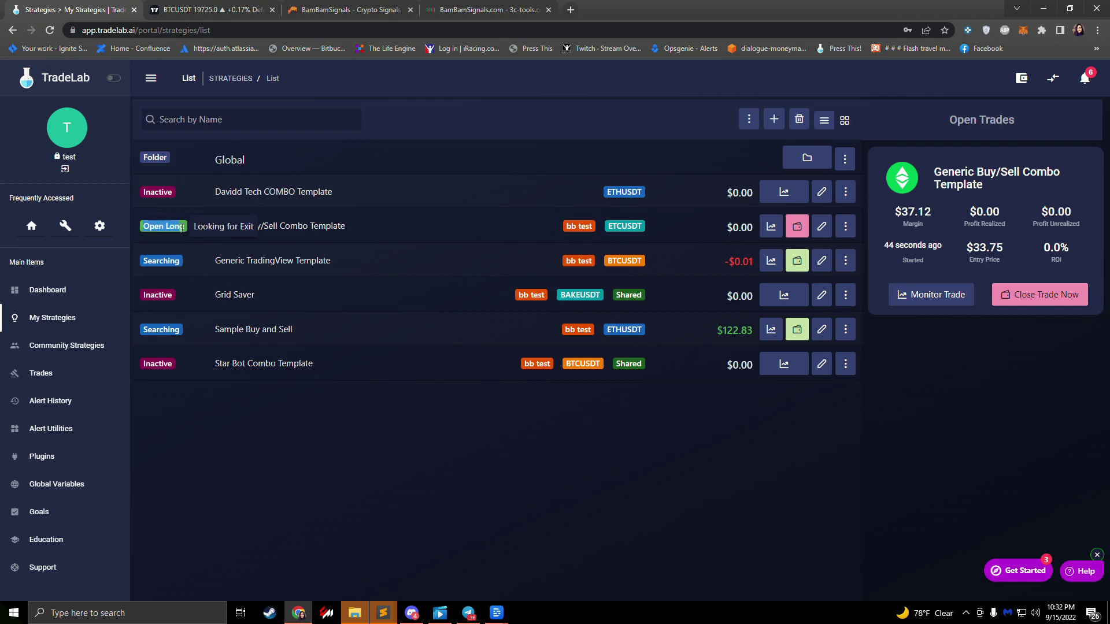
mouse_move(171, 260)
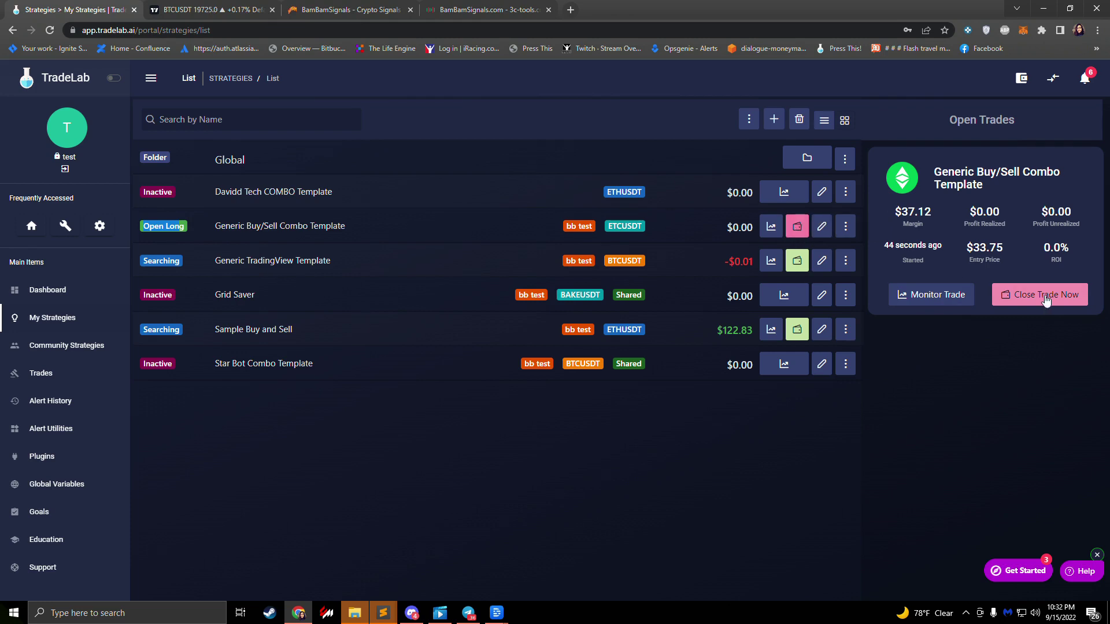
mouse_move(1038, 296)
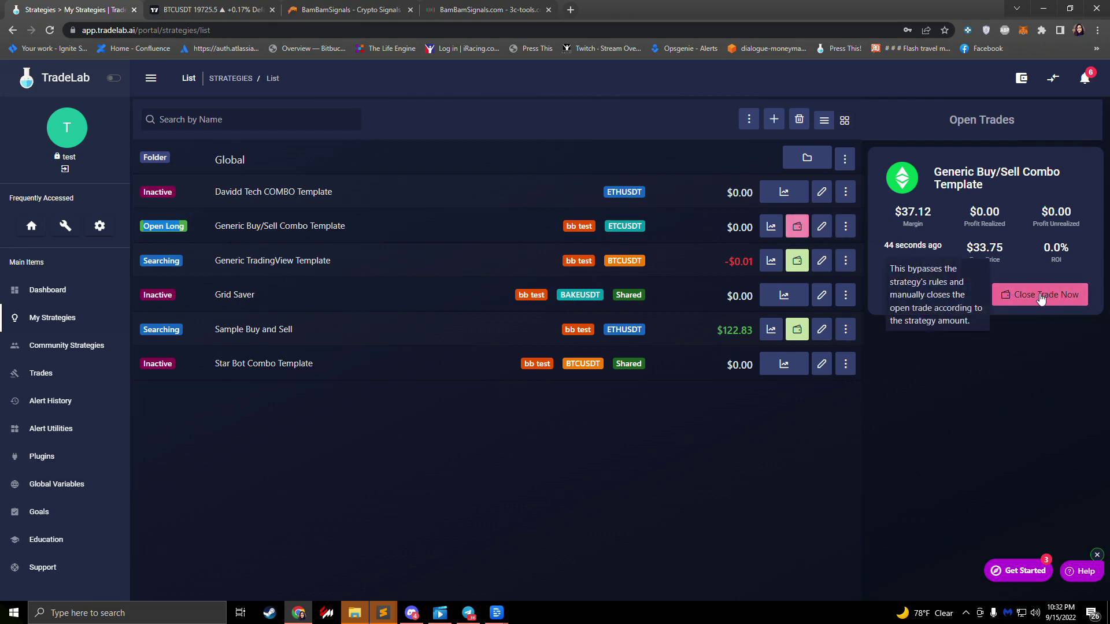
Step: Send the strategy's Sell Alert as a test with Place Real Orders enabled to close the ETCUSDT long
left_click(822, 226)
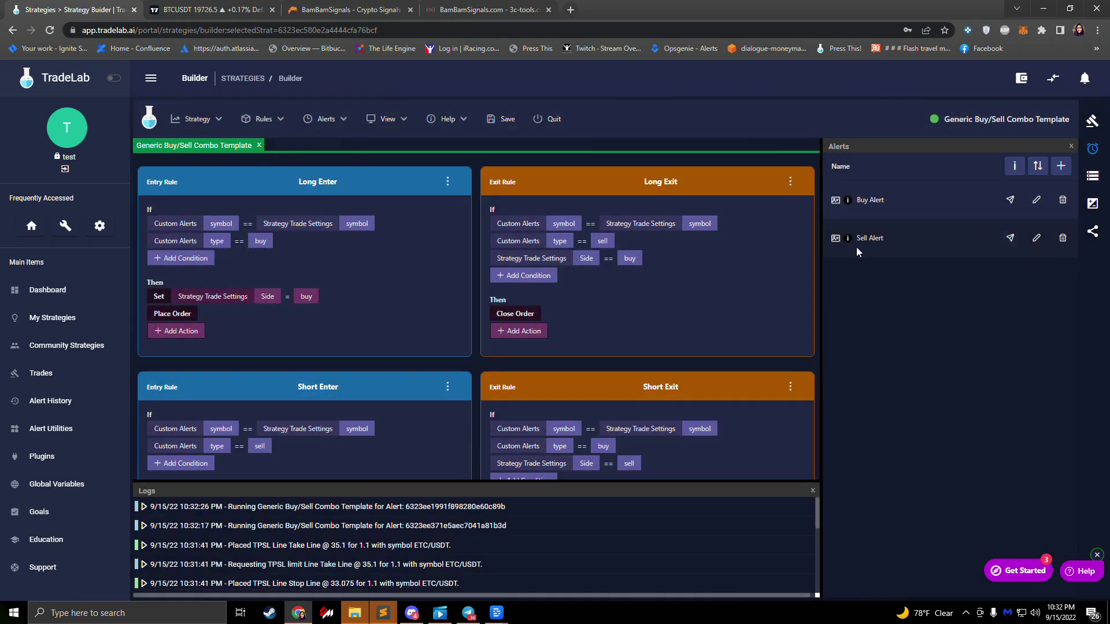
triple_click(867, 235)
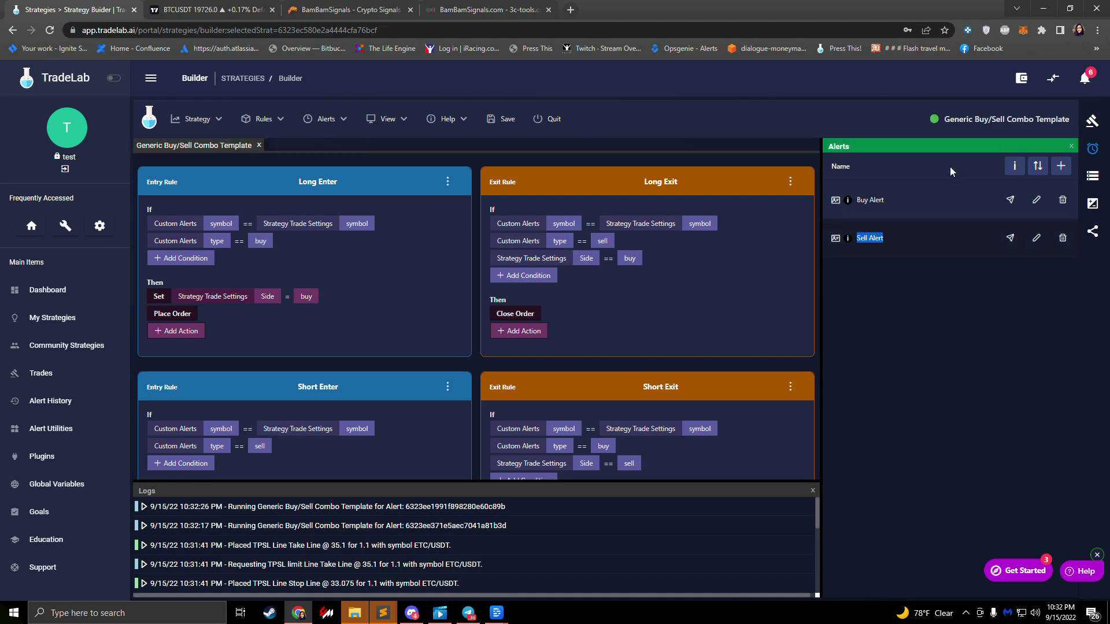
left_click(1011, 242)
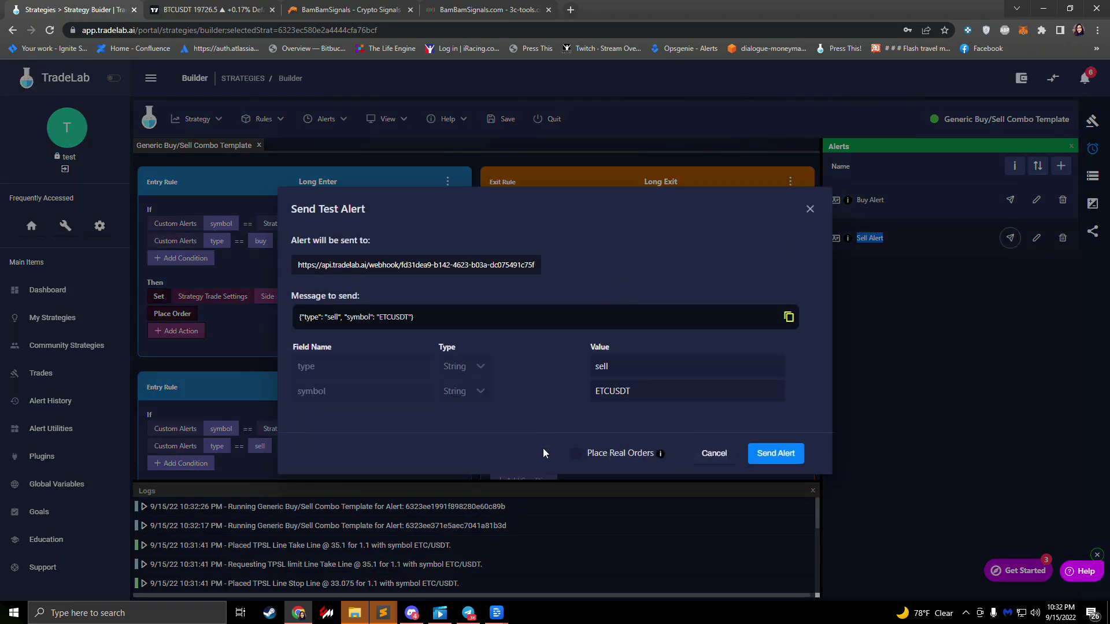
left_click(576, 455)
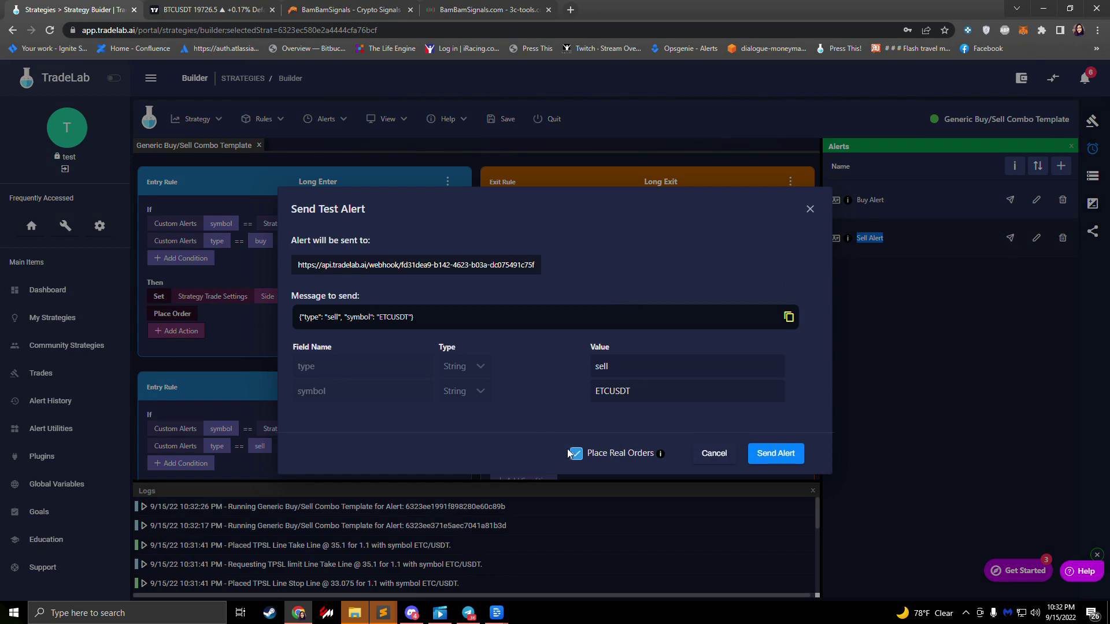
left_click(776, 454)
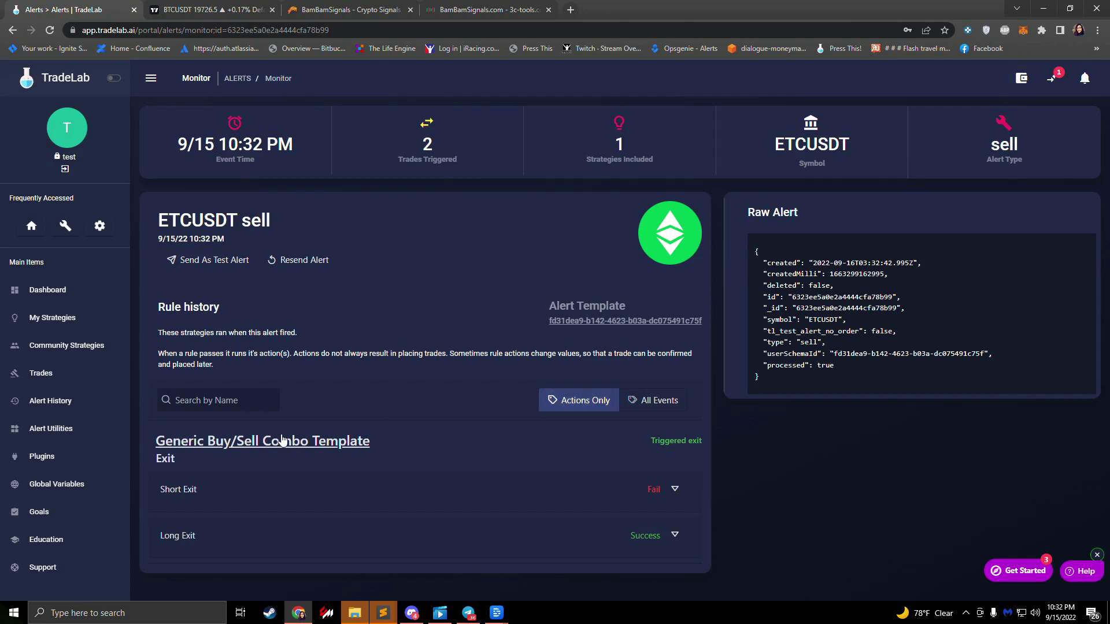
Step: Confirm the Long Exit conditions passed, then return to My Strategies showing $0.01 profit and no open trades
left_click(219, 542)
scroll(317, 511, "down", 1)
left_click(231, 497)
scroll(254, 482, "down", 3)
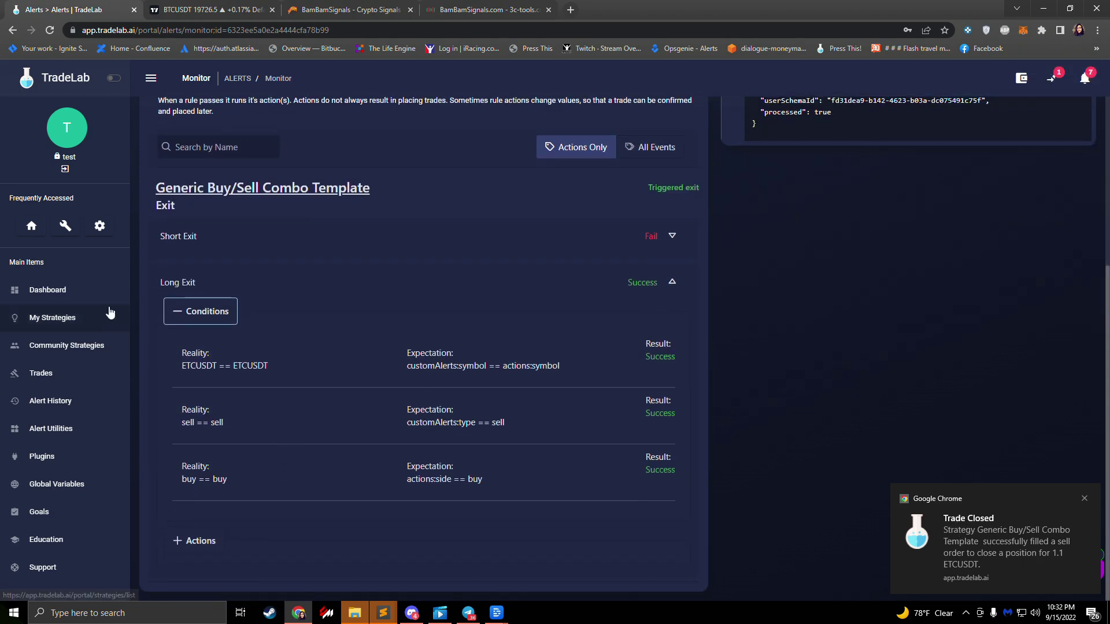
left_click(50, 316)
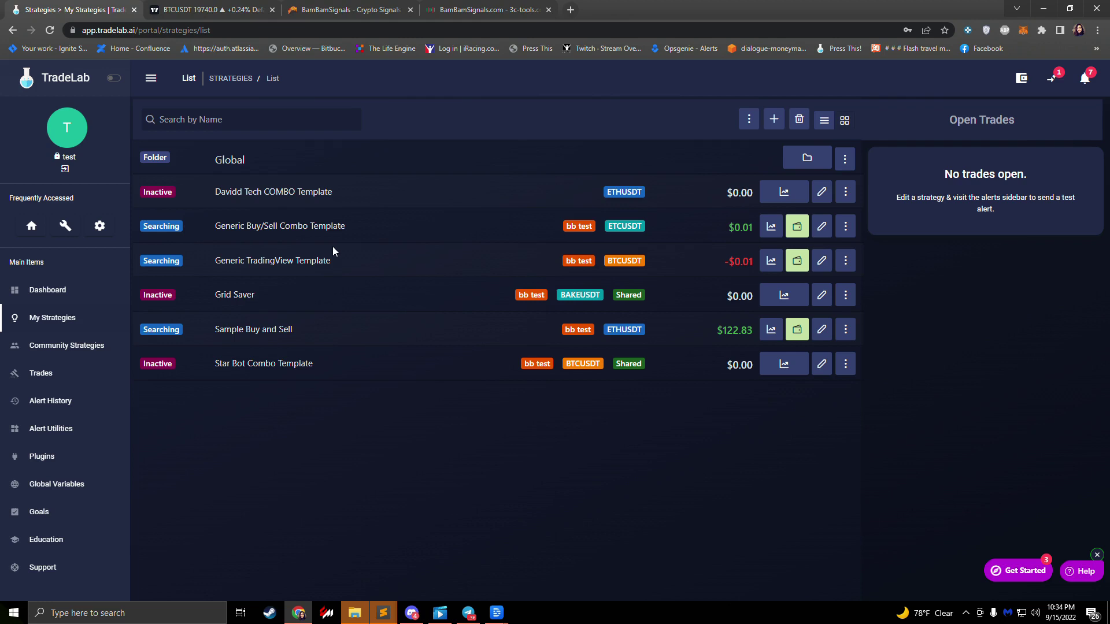
Step: Glance at the BamBam Signals site, then bring up TradeLab's help panel from the bottom-right Help button
left_click(336, 9)
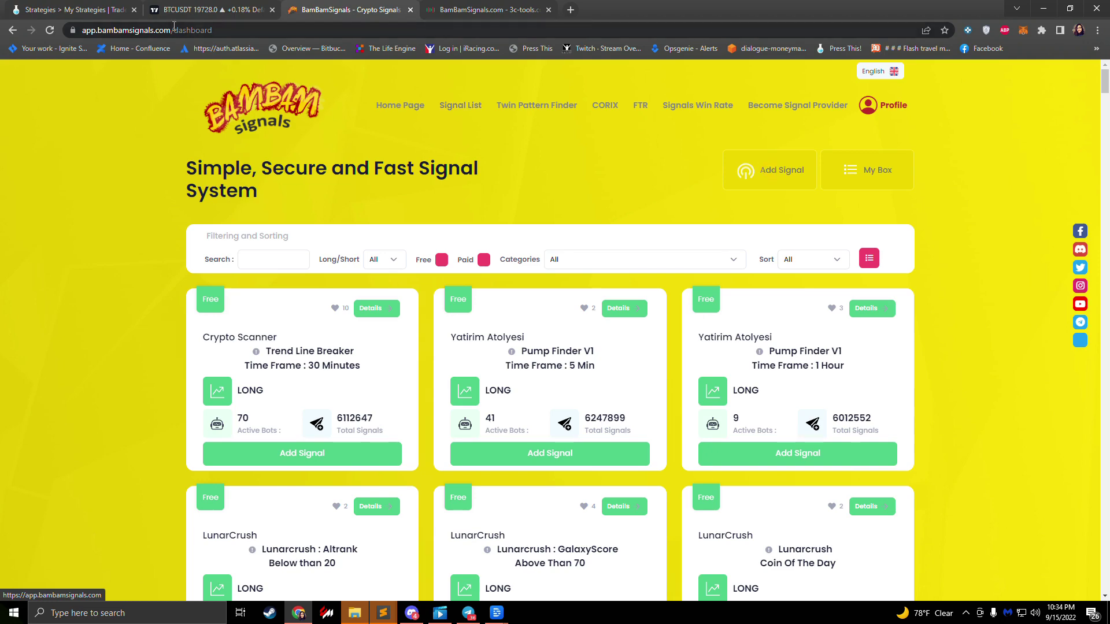
left_click(70, 9)
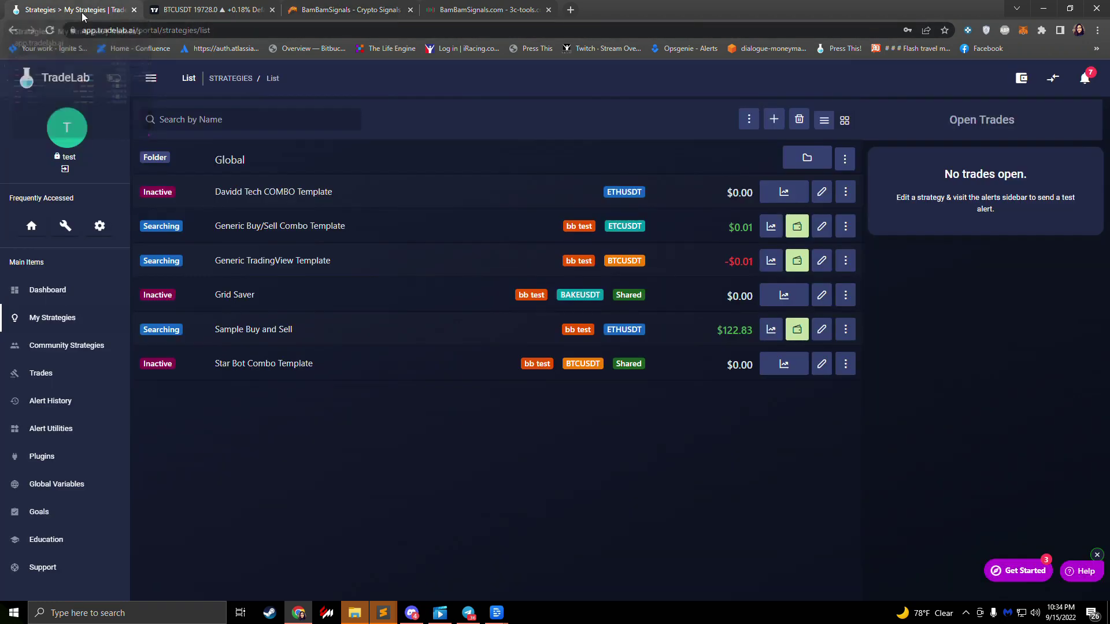
left_click(1085, 572)
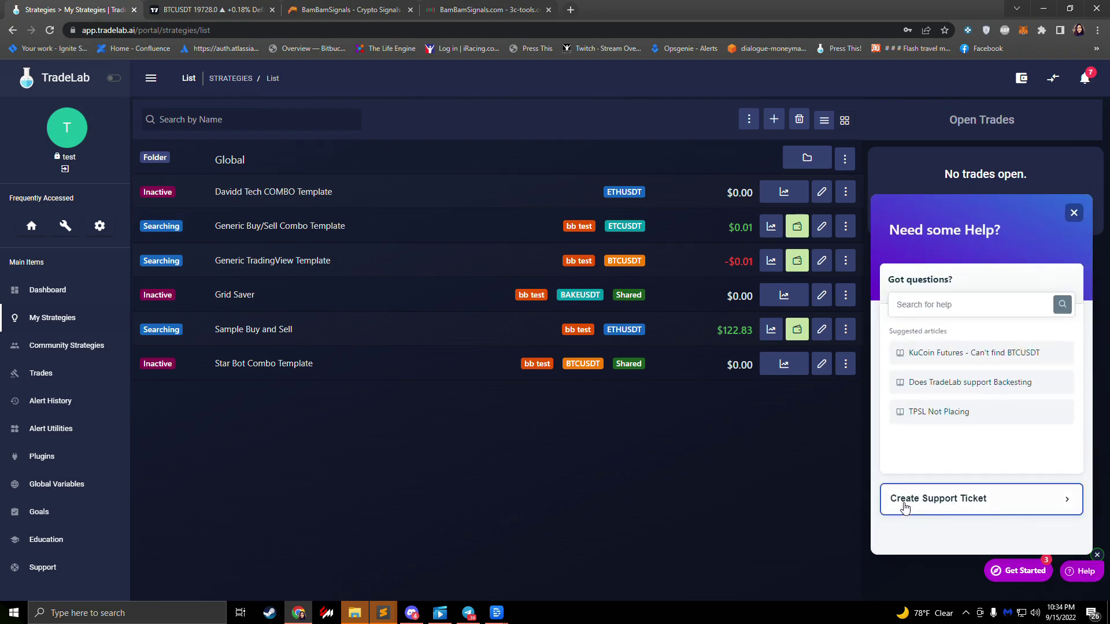